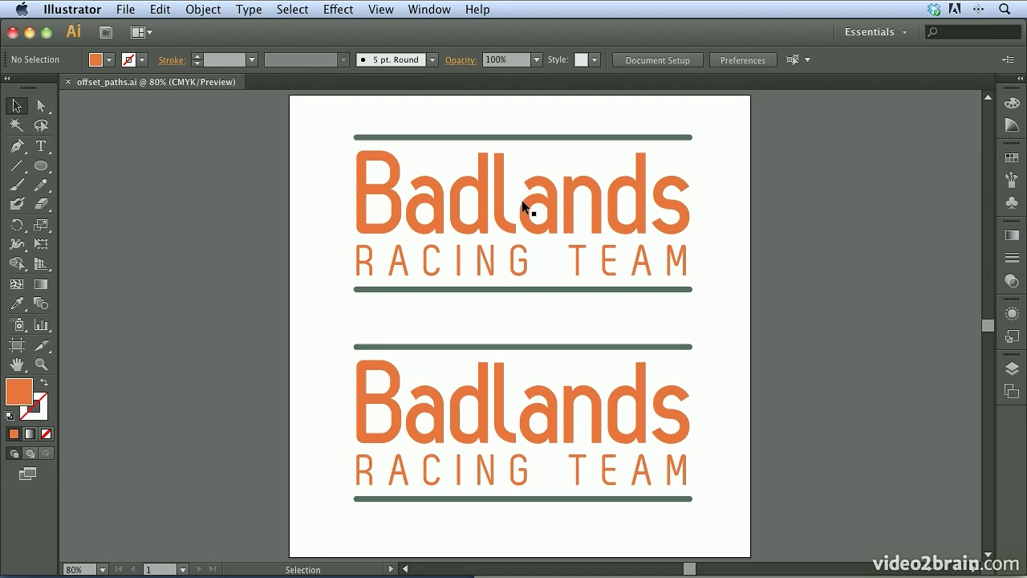
Start an Offset Path on the upper "Badlands" lettering with an offset of 0.1 in.
left_click(374, 186)
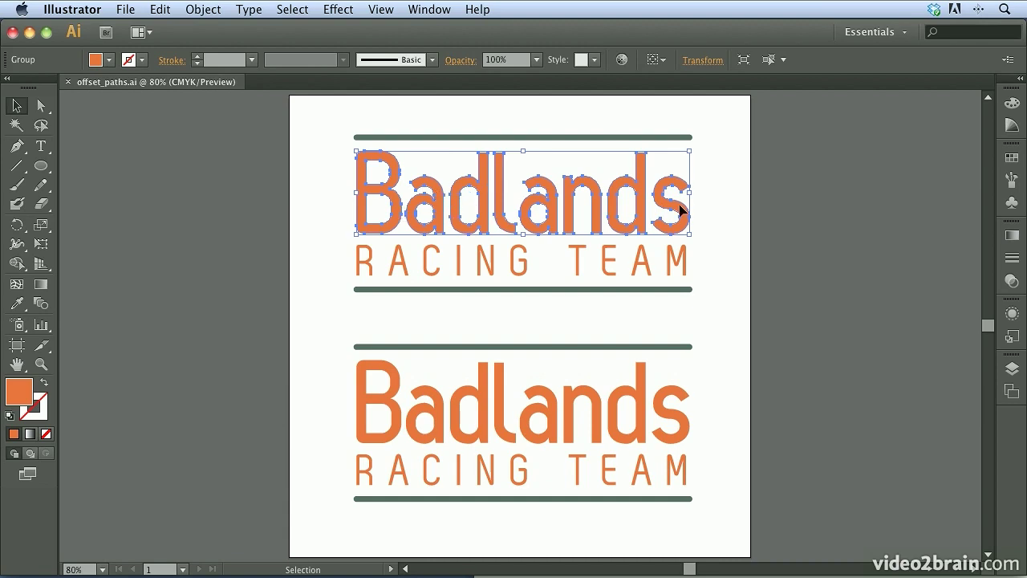
left_click(204, 10)
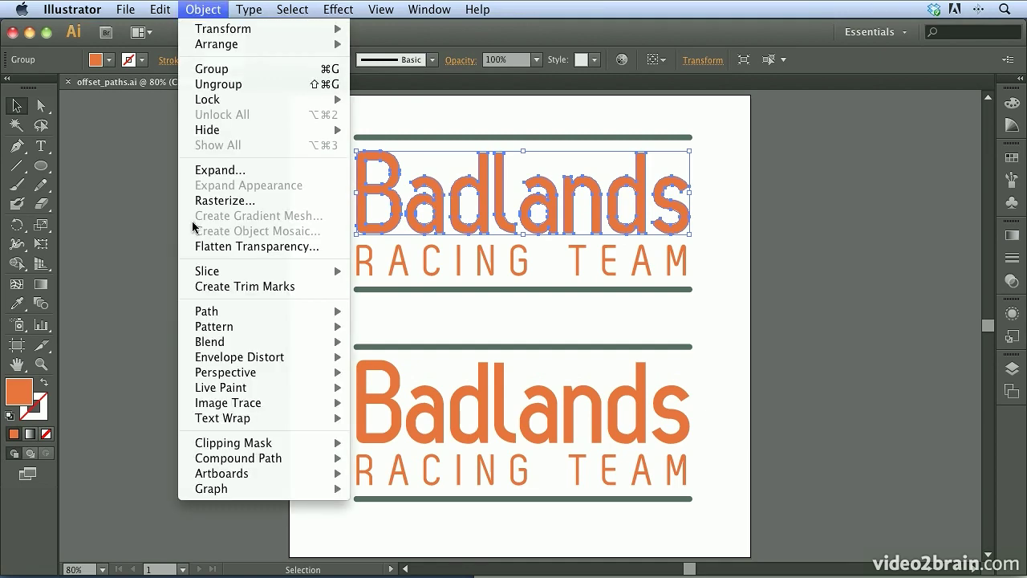
mouse_move(220, 314)
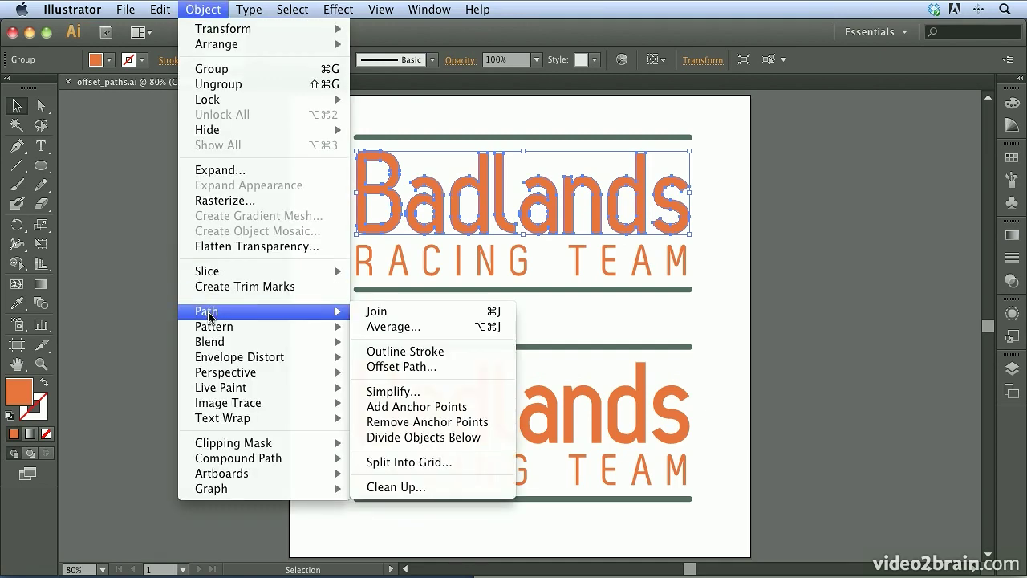
left_click(450, 366)
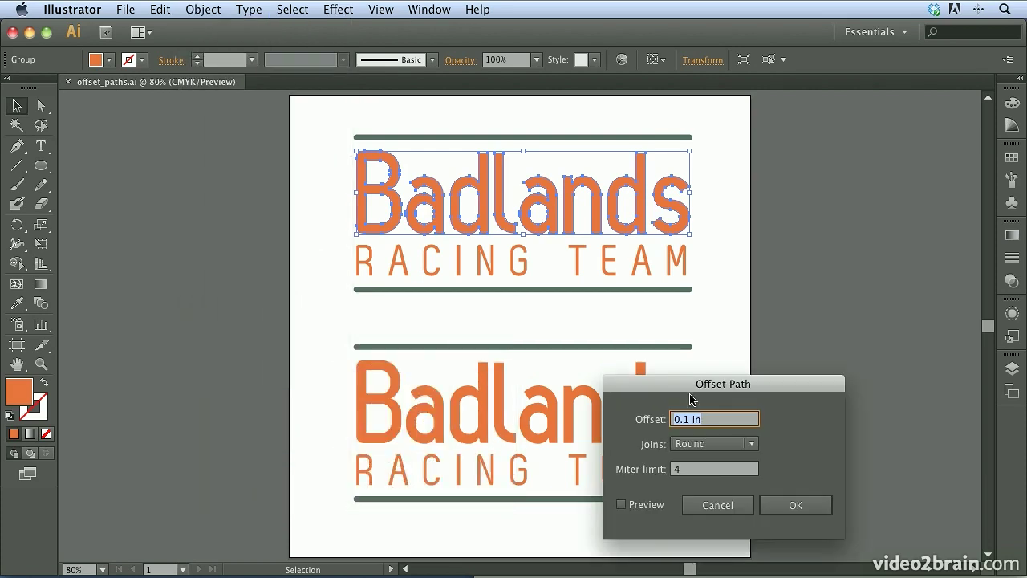
left_click_drag(688, 385, 800, 189)
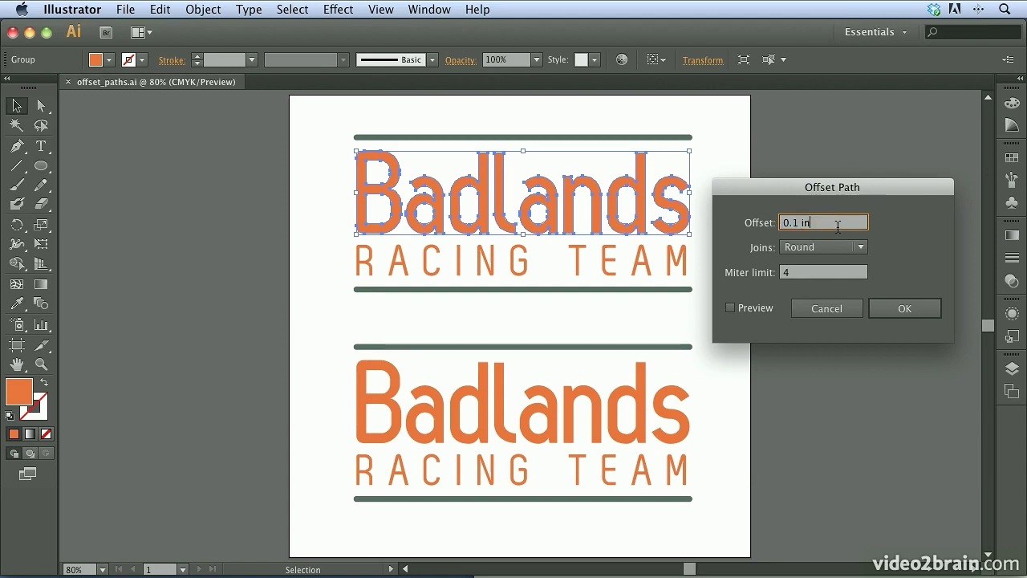
type(".1")
key("Tab")
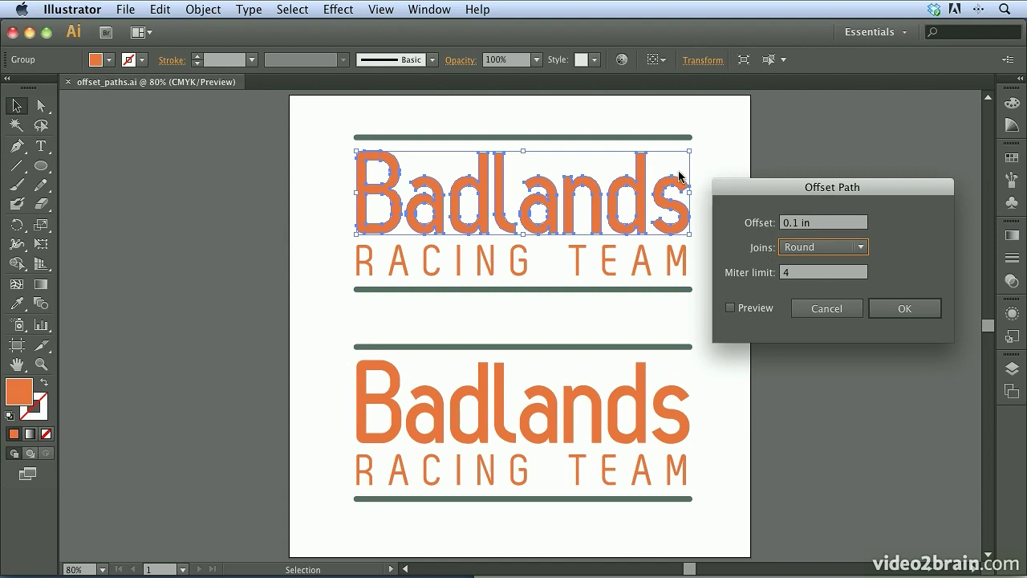
Use Round joins for the path offset and turn on its preview.
left_click(815, 248)
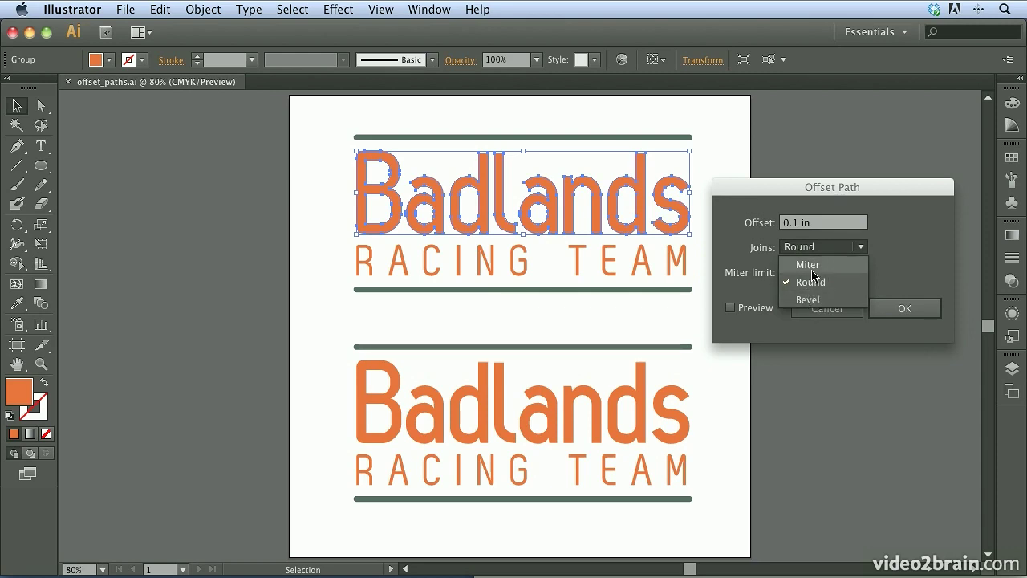
left_click(811, 284)
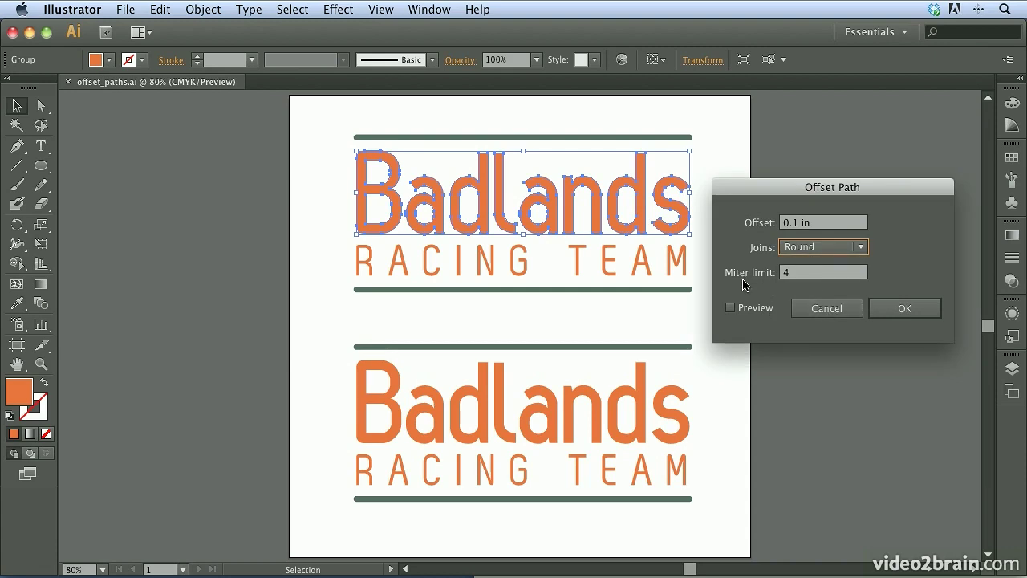
left_click(801, 248)
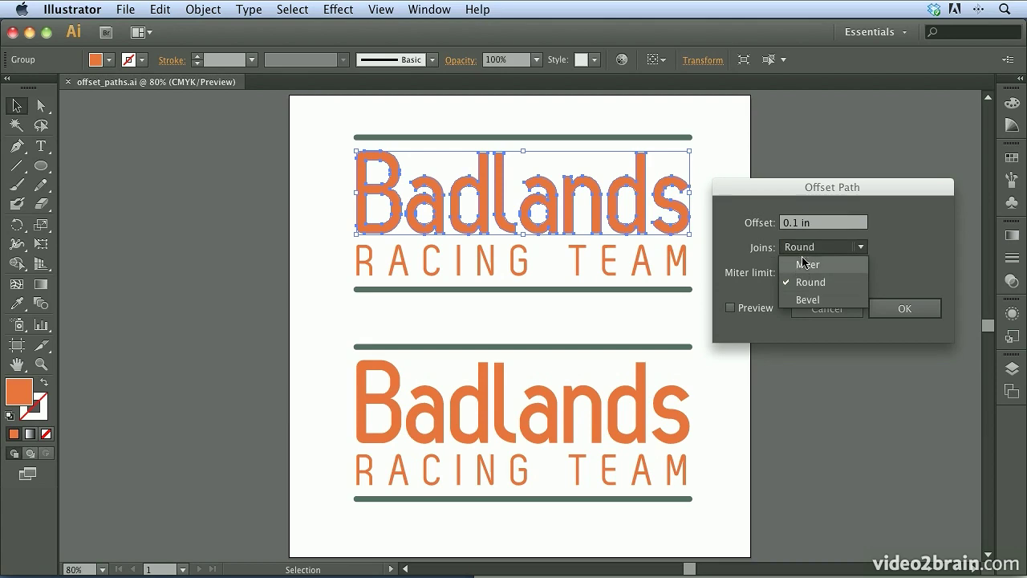
left_click(823, 282)
left_click(730, 308)
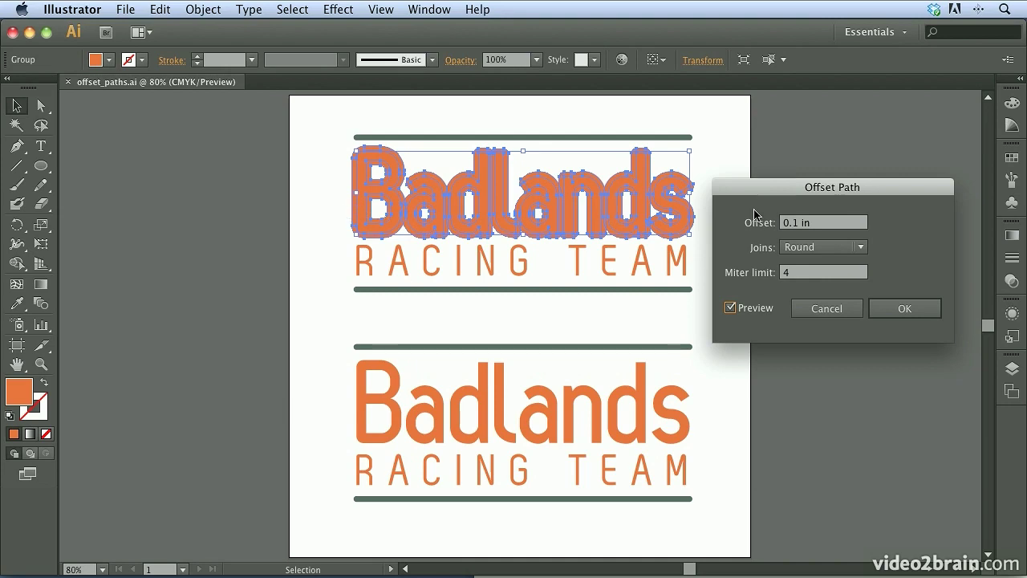
Set the offset distance to 0.12 in and apply the offset to the upper lettering.
left_click(798, 224)
type("2")
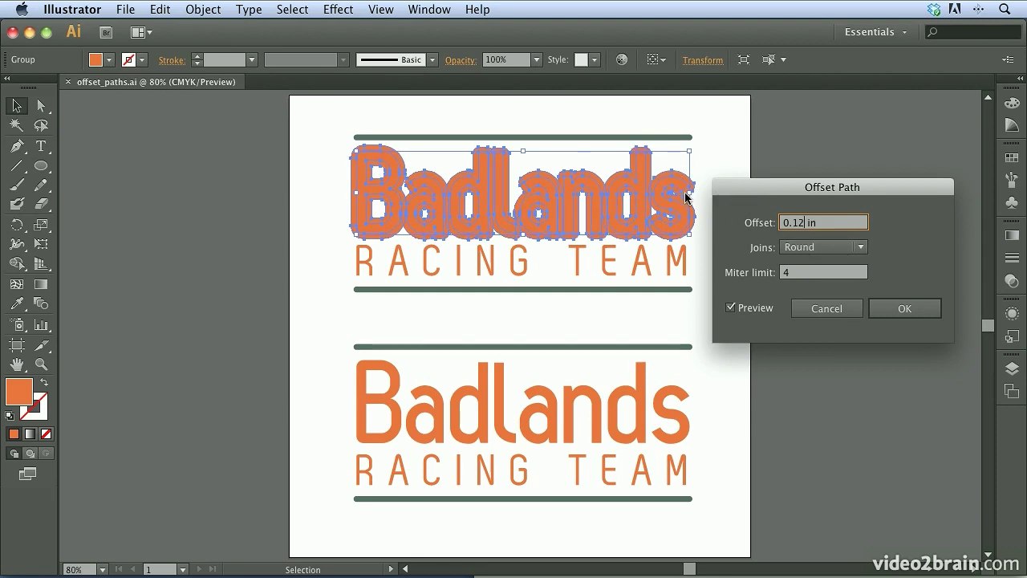
left_click(903, 308)
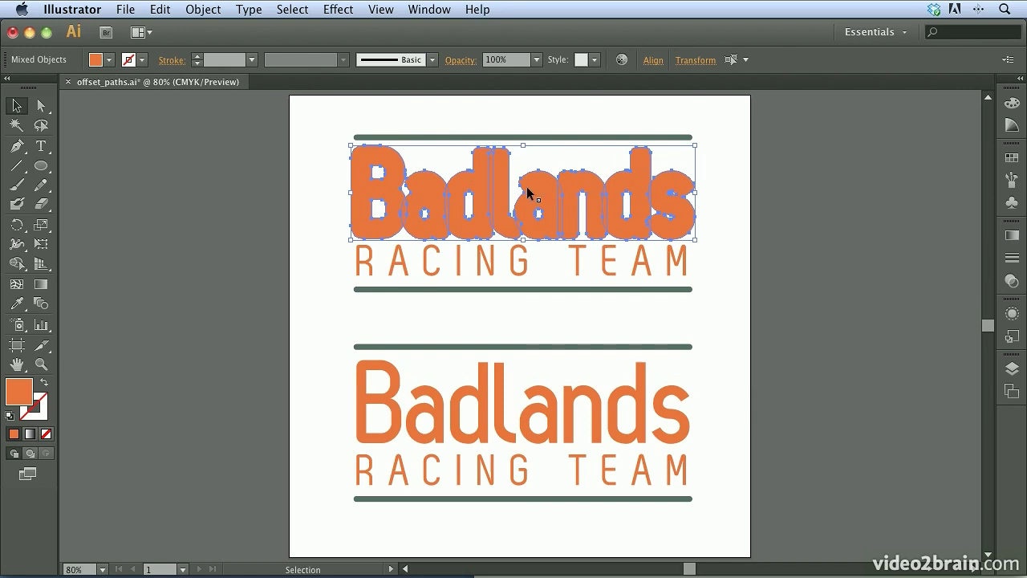
Ungroup the upper "Badlands" lettering and its offset shapes, and clear the selection.
left_click_drag(394, 201, 515, 196)
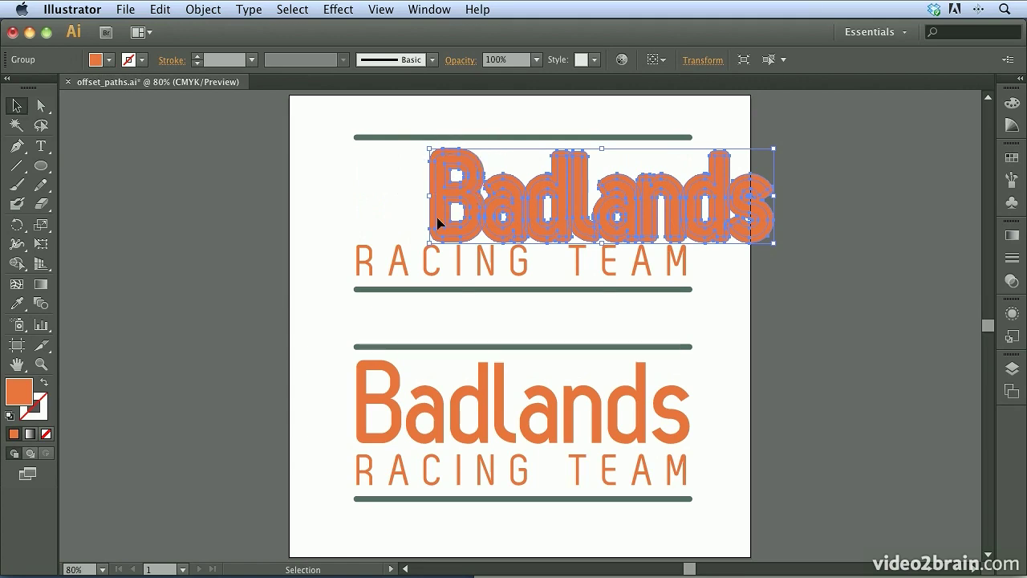
key("super+z")
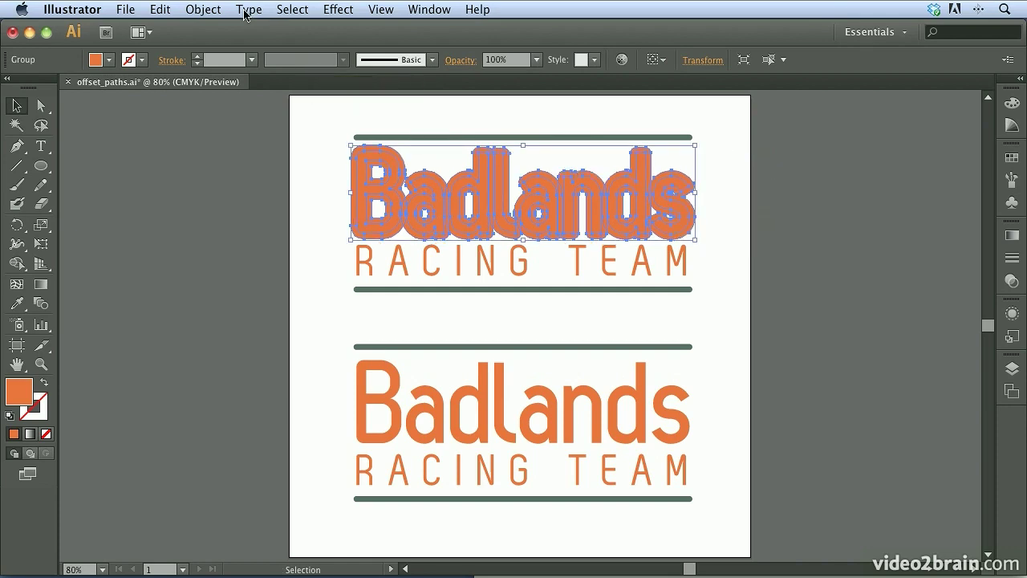
left_click(201, 9)
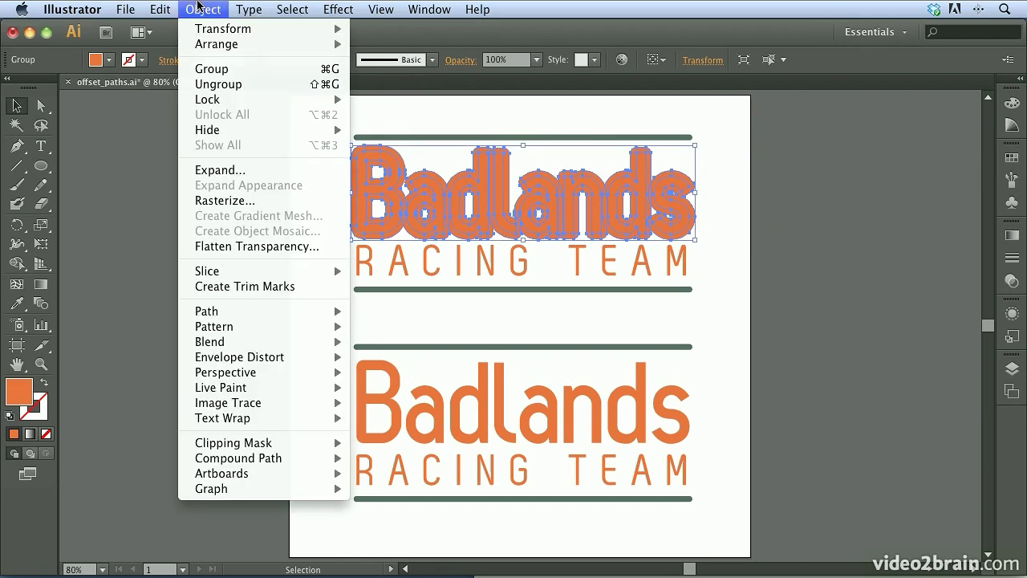
left_click(217, 84)
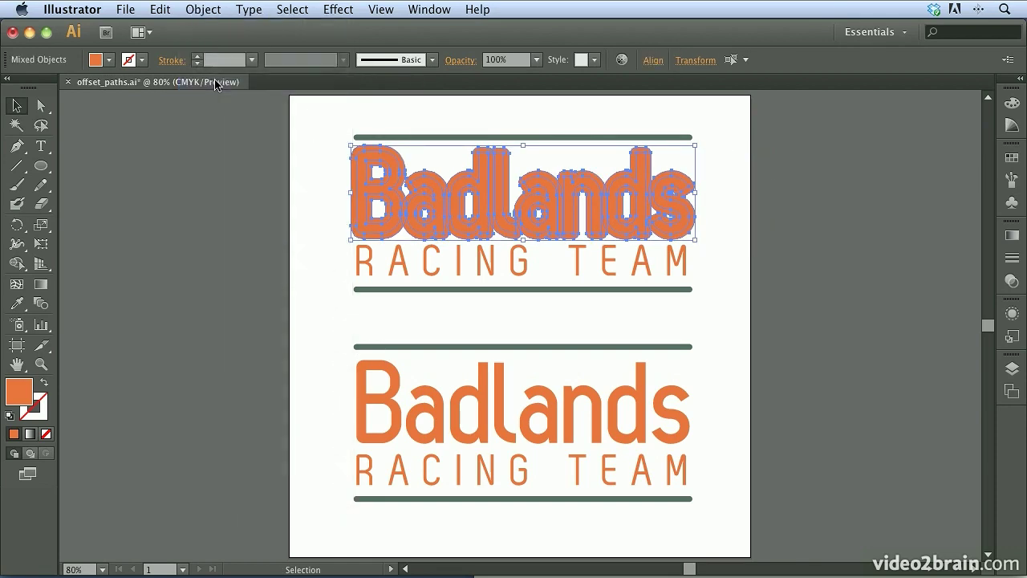
left_click(314, 178)
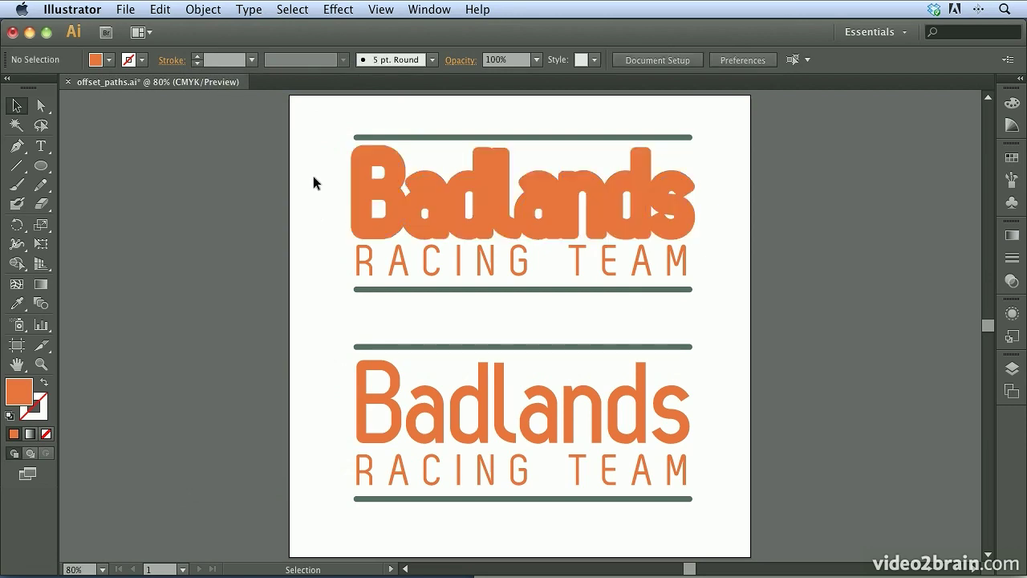
Unite the eight offset letter shapes of the upper "Badlands" into one shape with Pathfinder.
left_click(380, 149)
left_click(374, 150, "super")
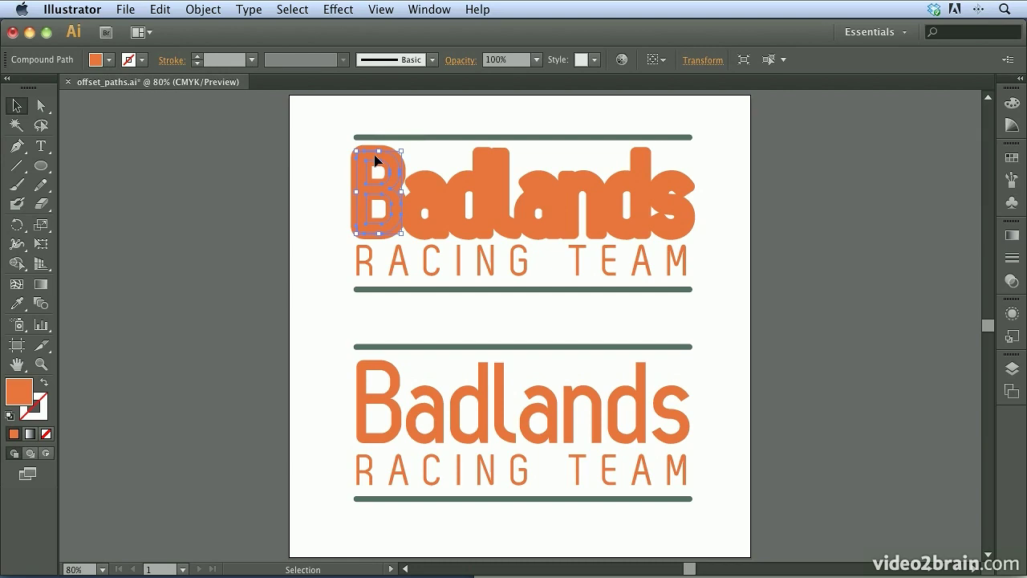
left_click(376, 150)
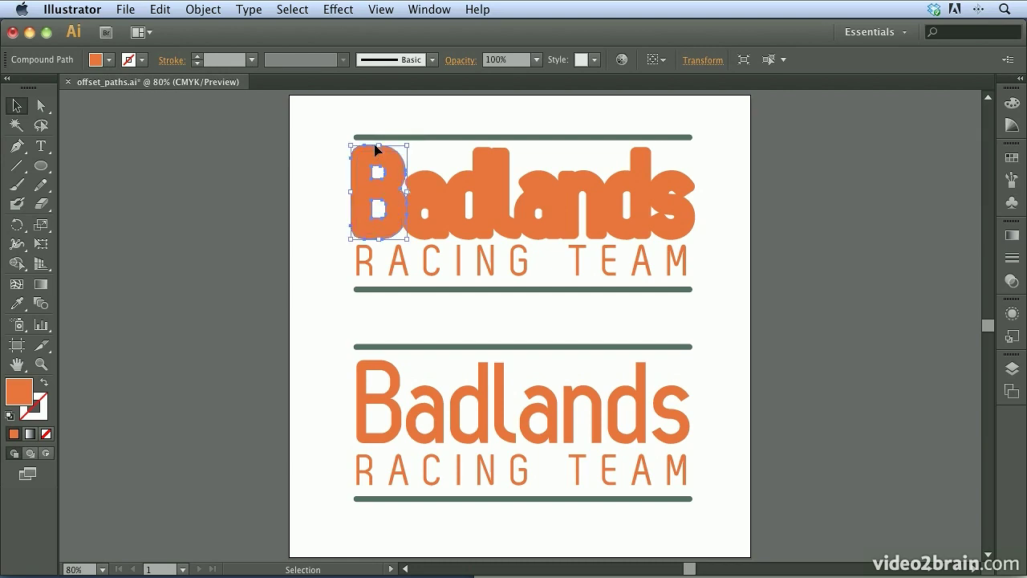
left_click(431, 177, "shift")
left_click(463, 172, "shift")
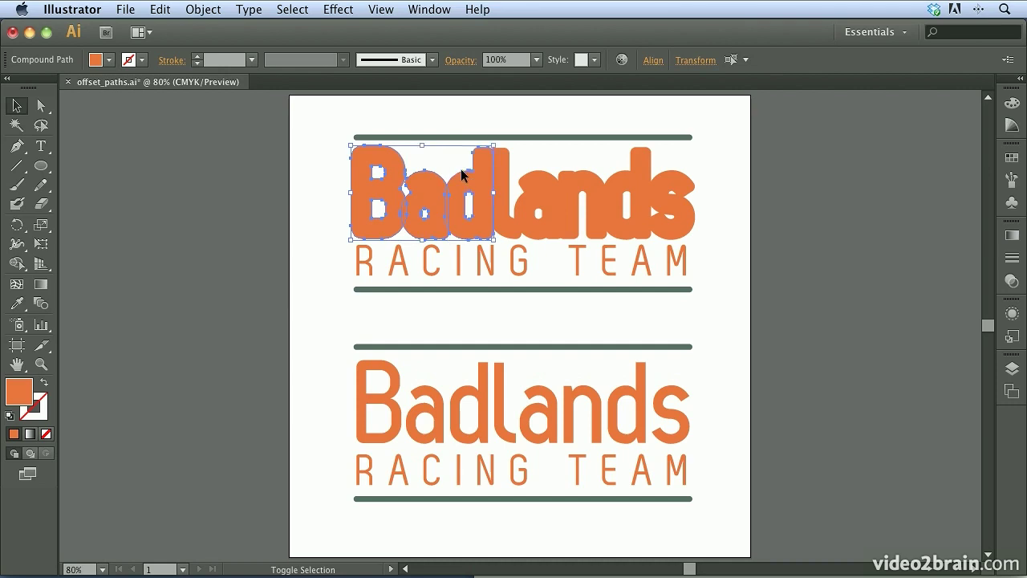
left_click(504, 158, "shift")
left_click(549, 179, "shift")
left_click(588, 181, "shift")
left_click(631, 172, "shift")
left_click(673, 175, "shift")
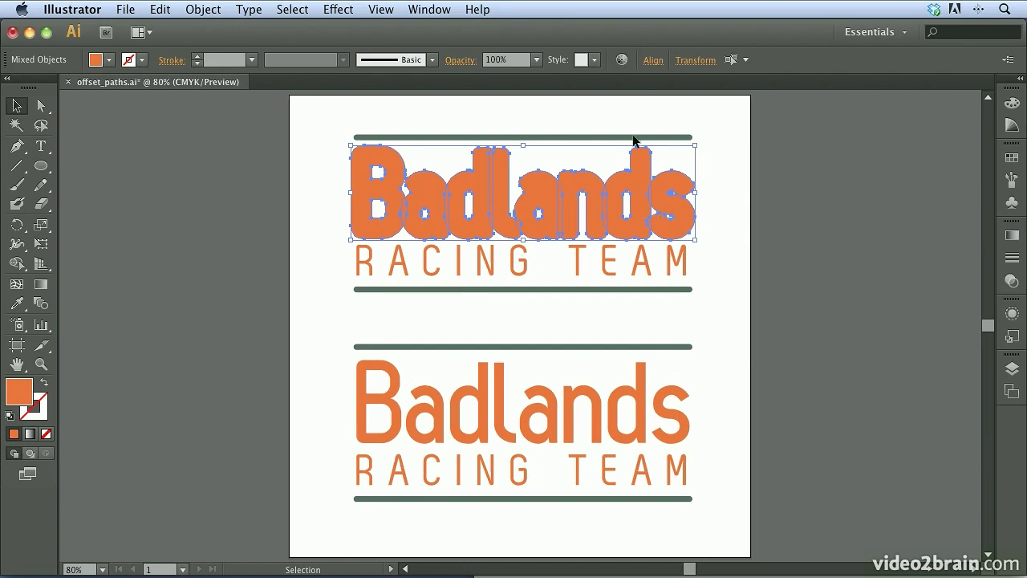
left_click(432, 12)
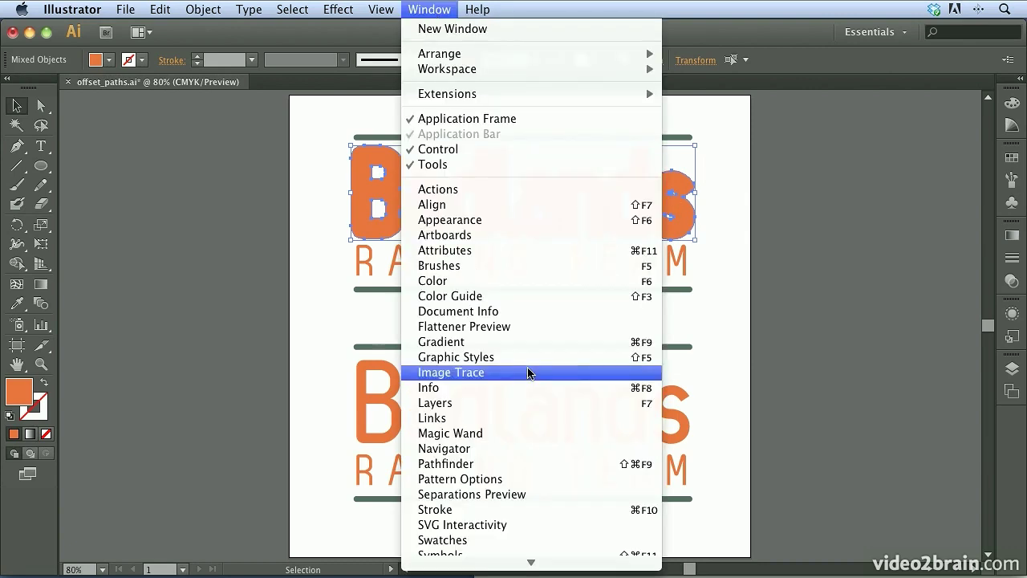
left_click(531, 472)
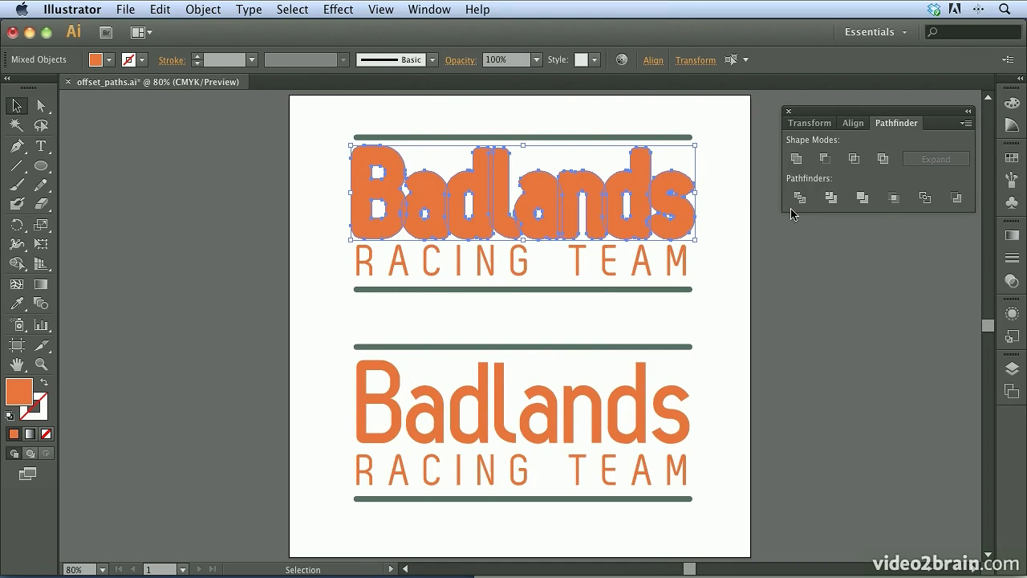
left_click(796, 162)
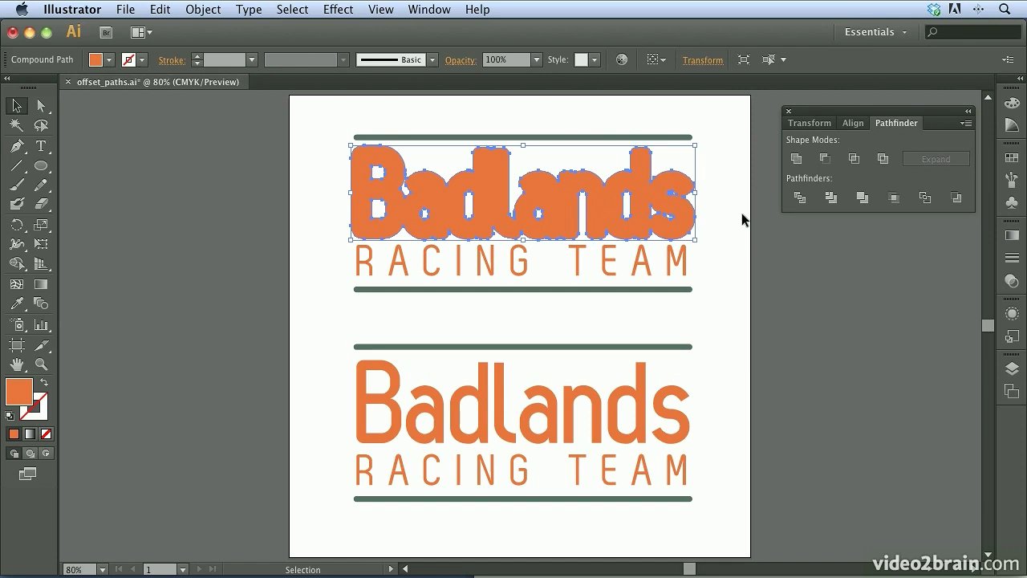
Fill the united offset shape with the dark navy swatch and send it behind the original orange letters.
left_click(1011, 159)
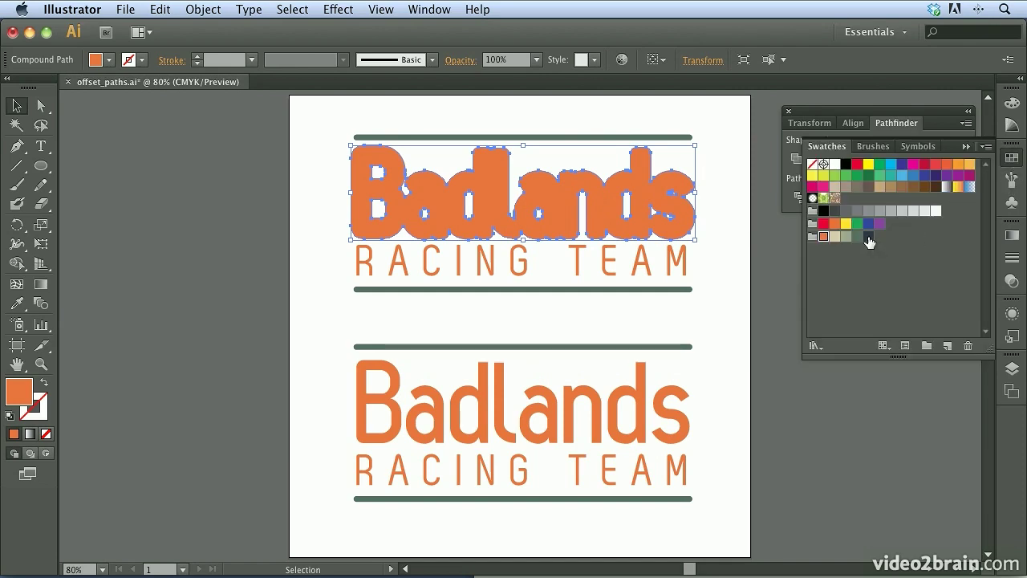
left_click(869, 237)
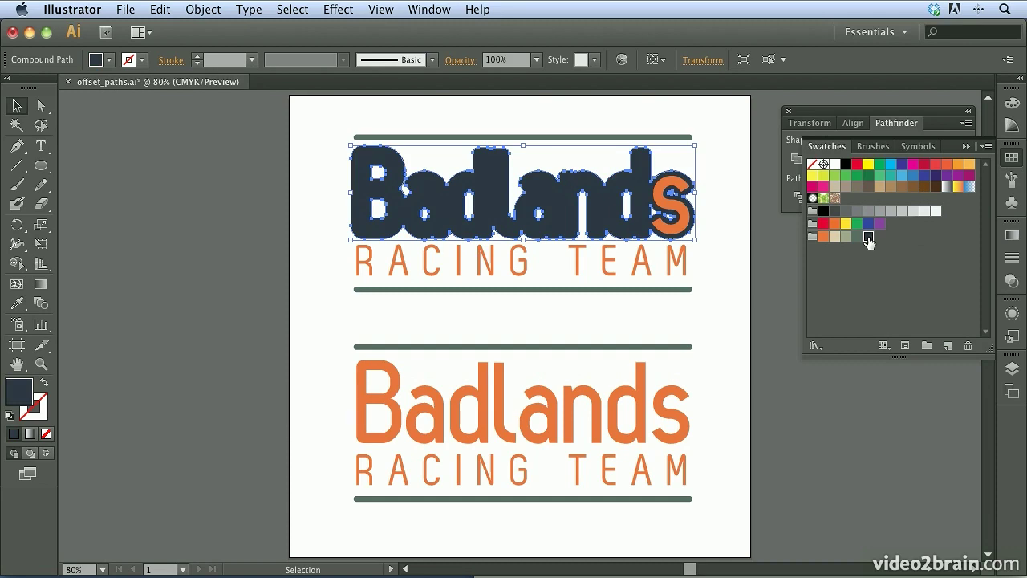
left_click(207, 8)
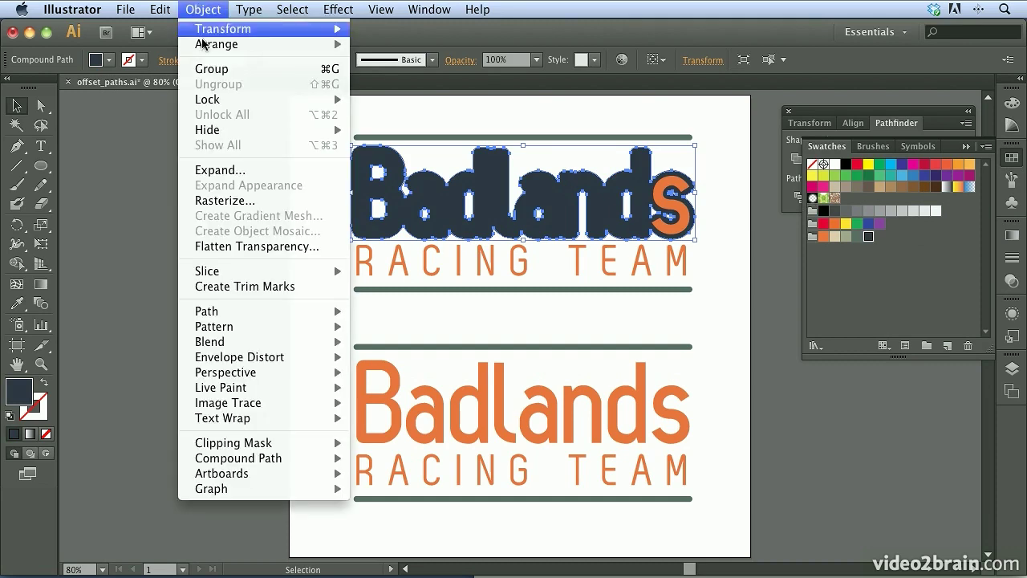
mouse_move(233, 44)
left_click(401, 90)
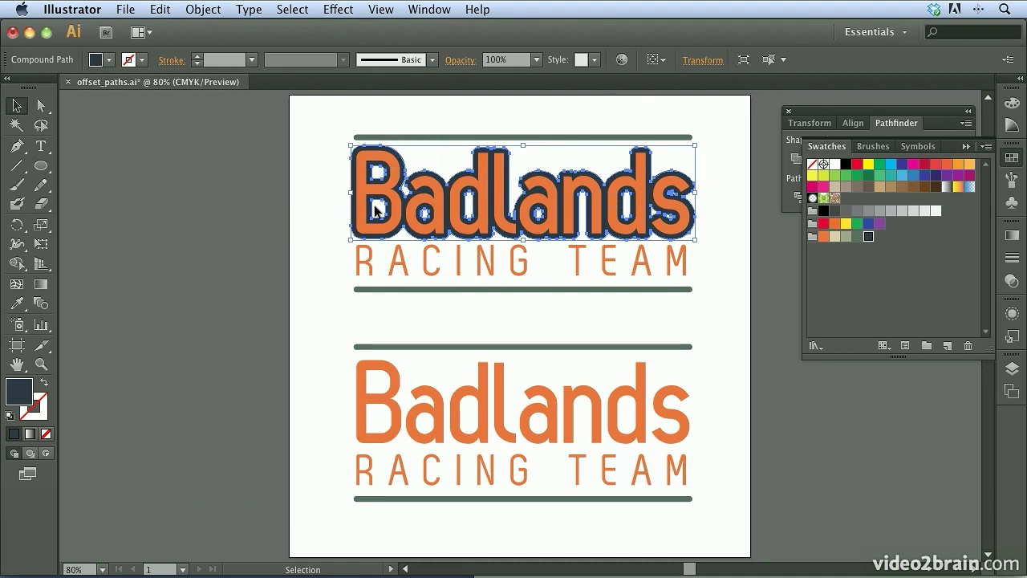
left_click(317, 186)
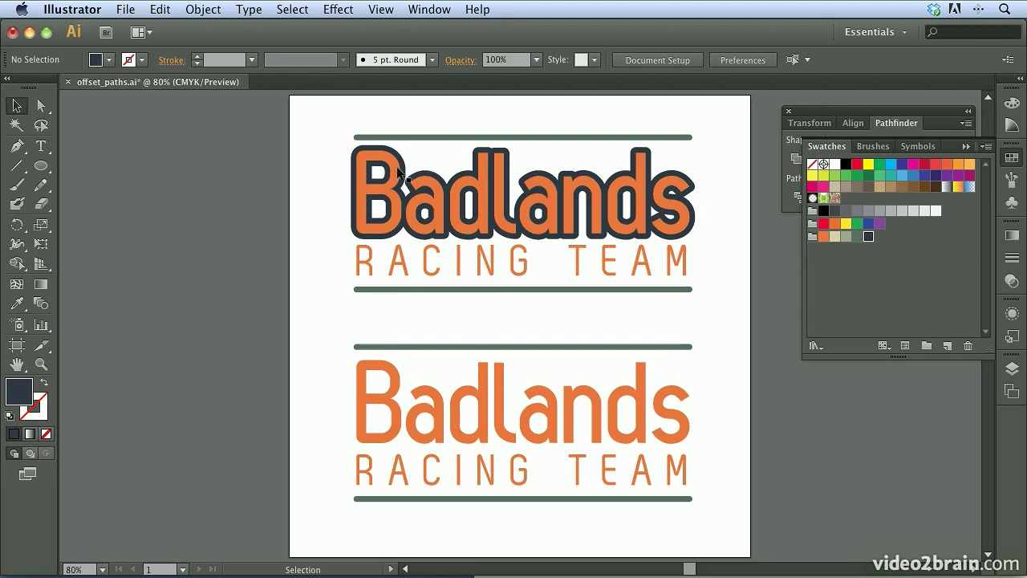
Try moving the dark offset shape up away from the orange letters, and undo the move.
left_click_drag(401, 163, 420, 128)
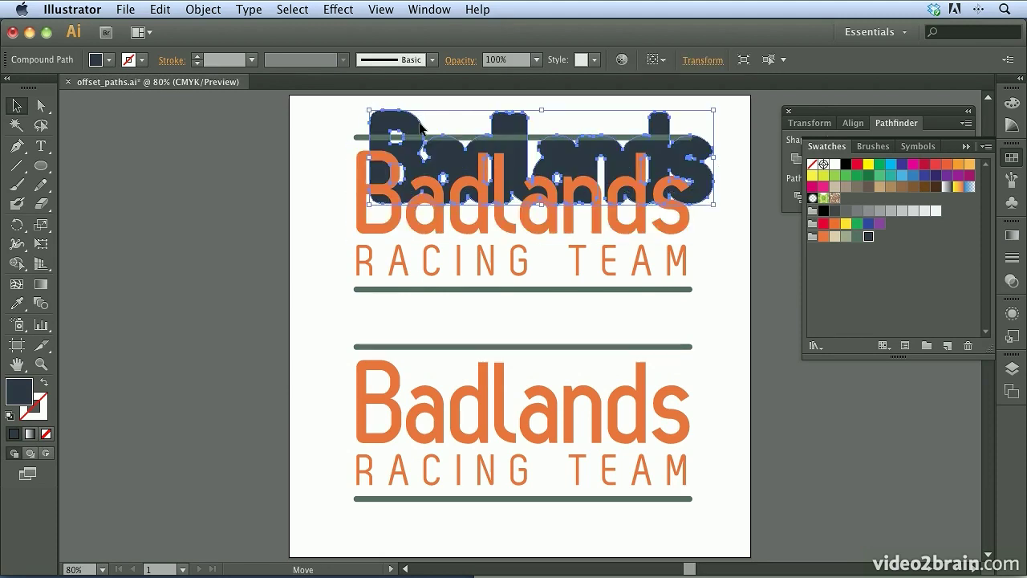
left_click_drag(418, 128, 419, 128)
key("super+z")
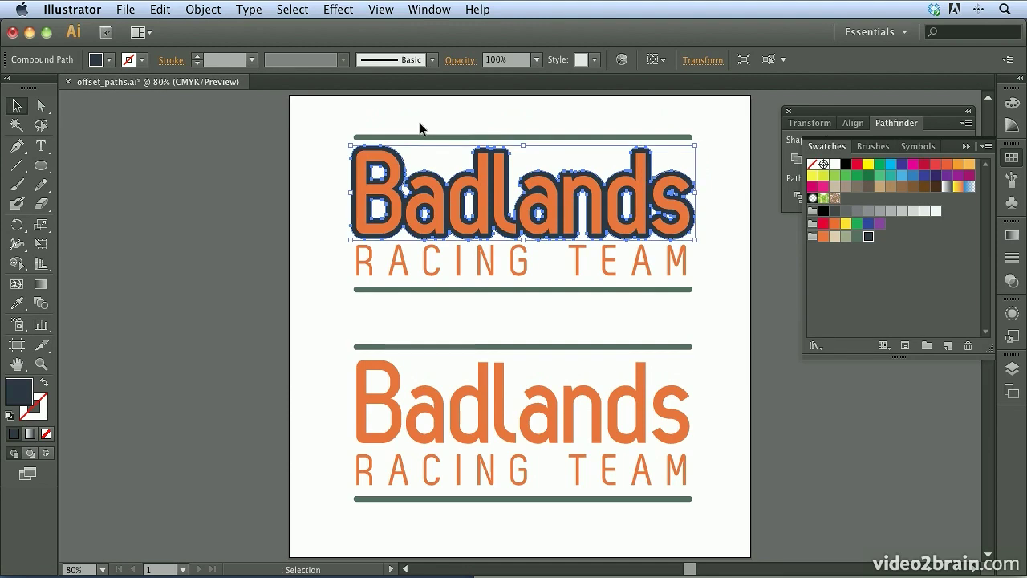
Group the eight orange letters of the upper "Badlands" and clear the selection.
left_click(375, 189)
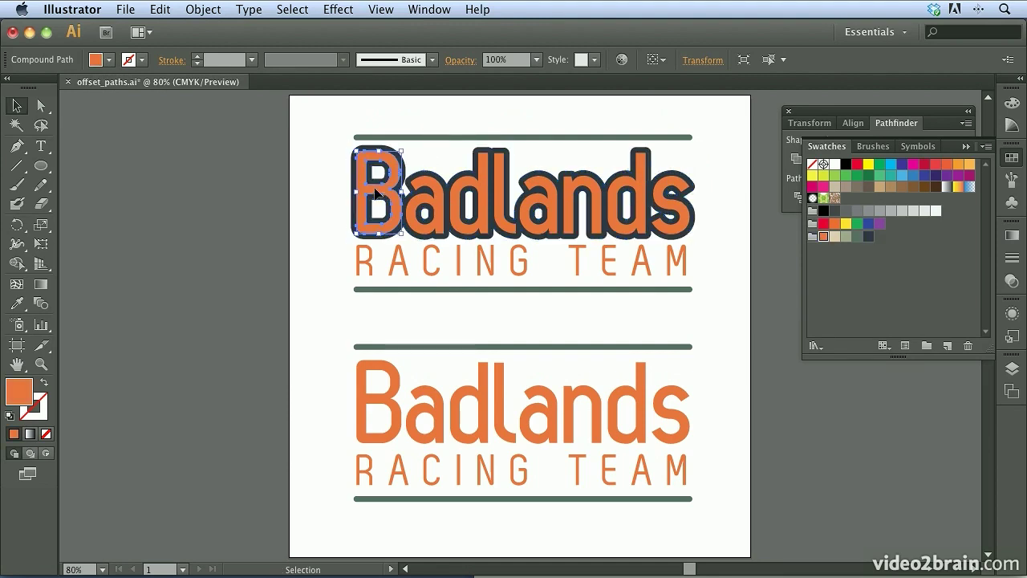
left_click(425, 189, "shift")
left_click(477, 185, "shift")
left_click(504, 185, "shift")
left_click(537, 203, "shift")
left_click(581, 192, "shift")
left_click(630, 189, "shift")
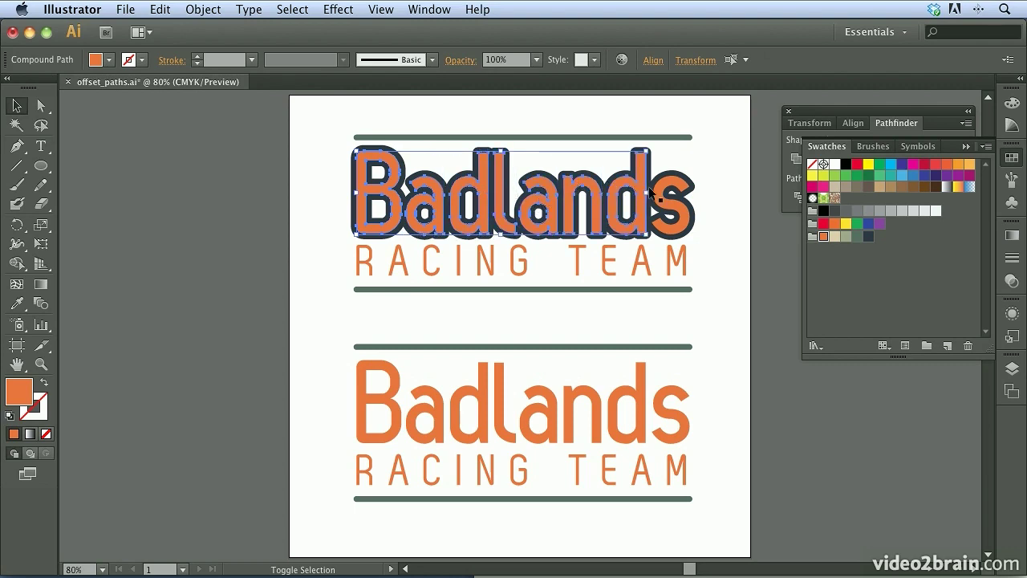
left_click(672, 191, "shift")
left_click(203, 9)
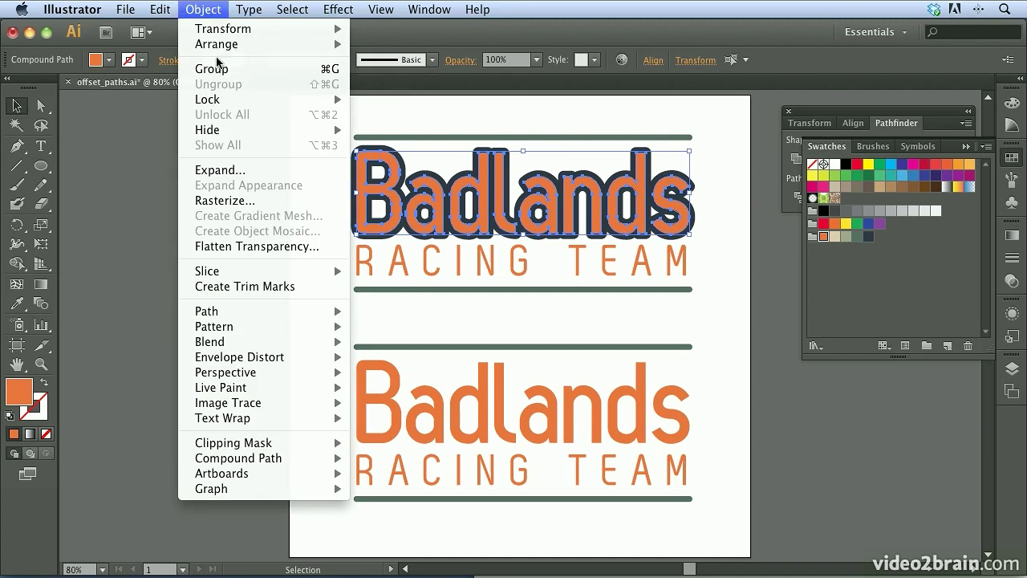
left_click(216, 66)
left_click(327, 207)
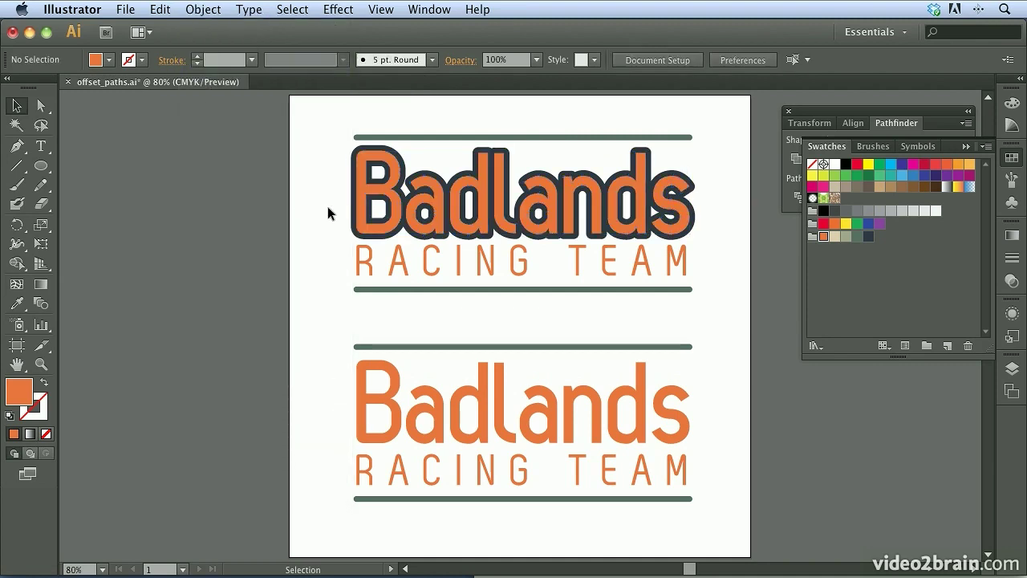
left_click(374, 190)
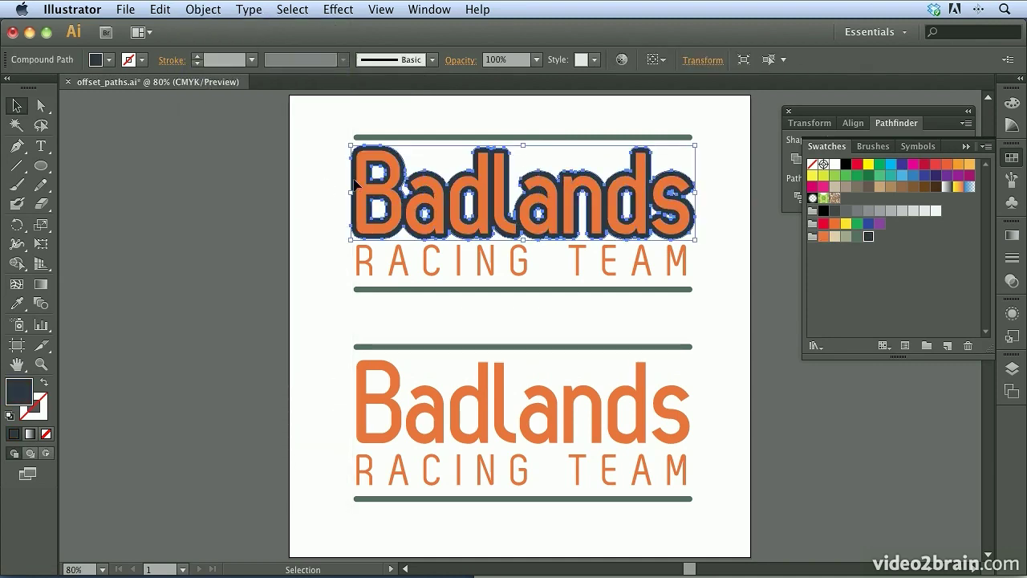
left_click(325, 188)
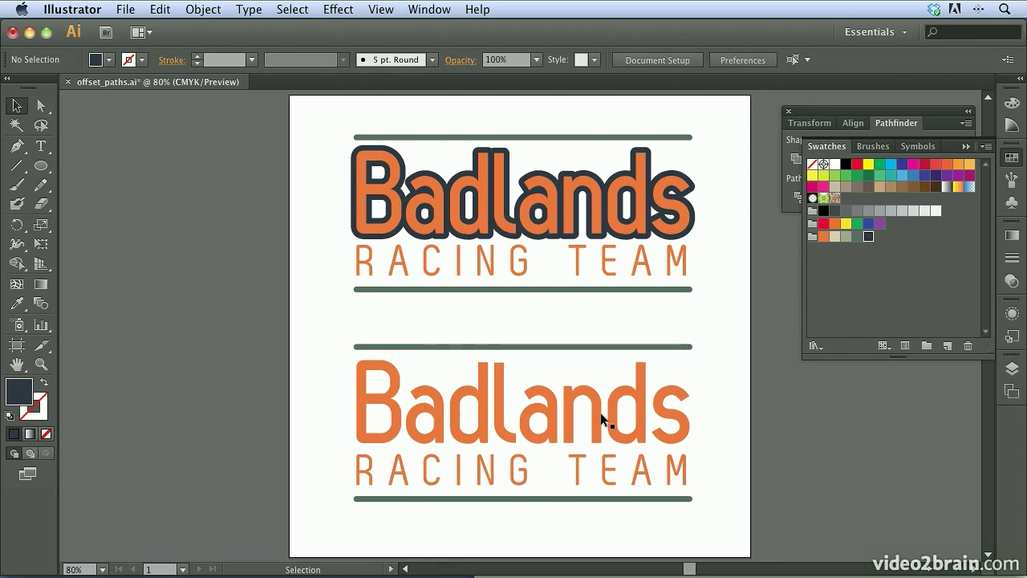
Select all the letters of the lower "Badlands" and add a second fill to their appearance.
left_click_drag(329, 380, 718, 418)
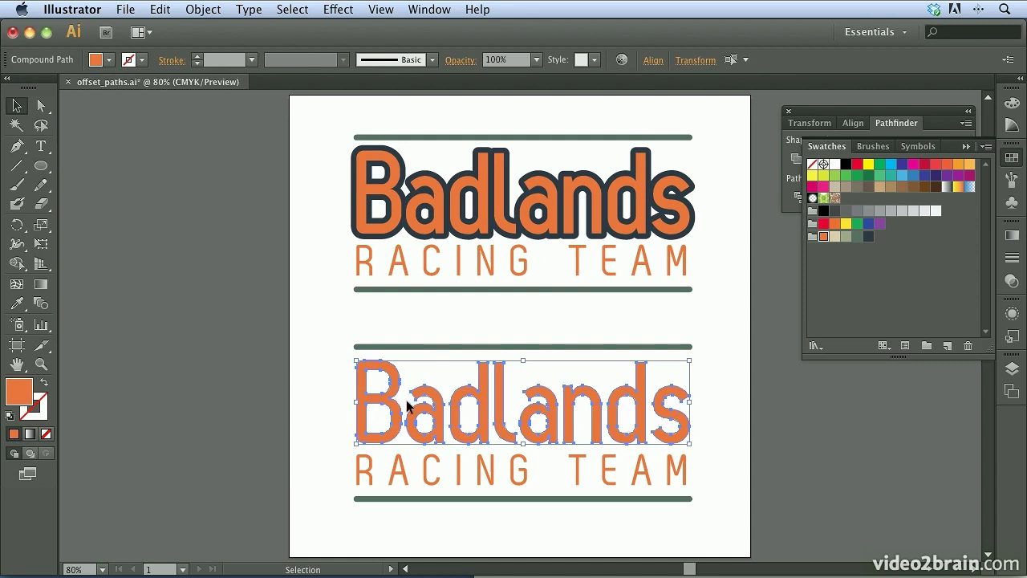
left_click(322, 407)
left_click_drag(323, 407, 713, 420)
left_click(1012, 315)
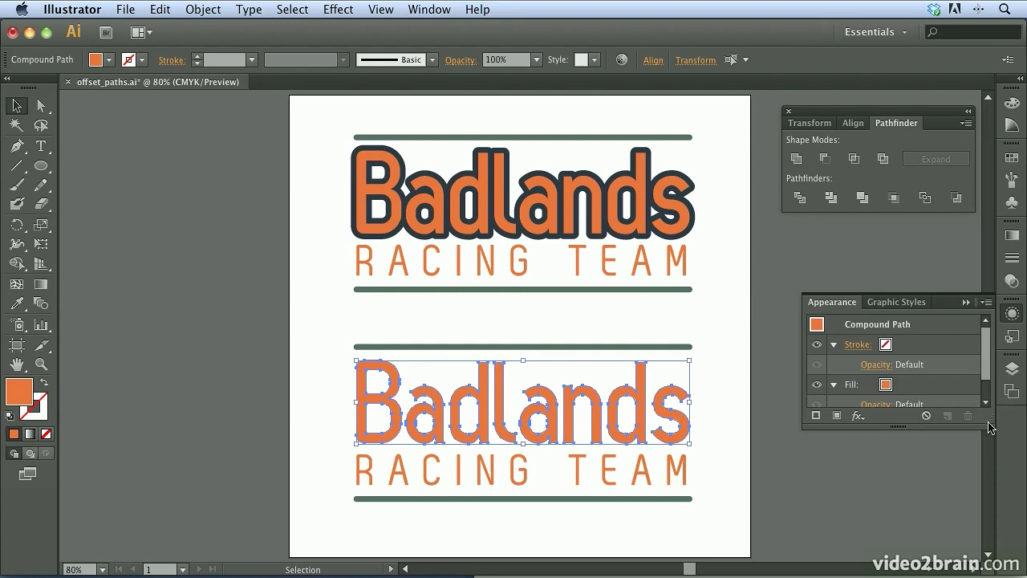
left_click_drag(988, 418, 987, 494)
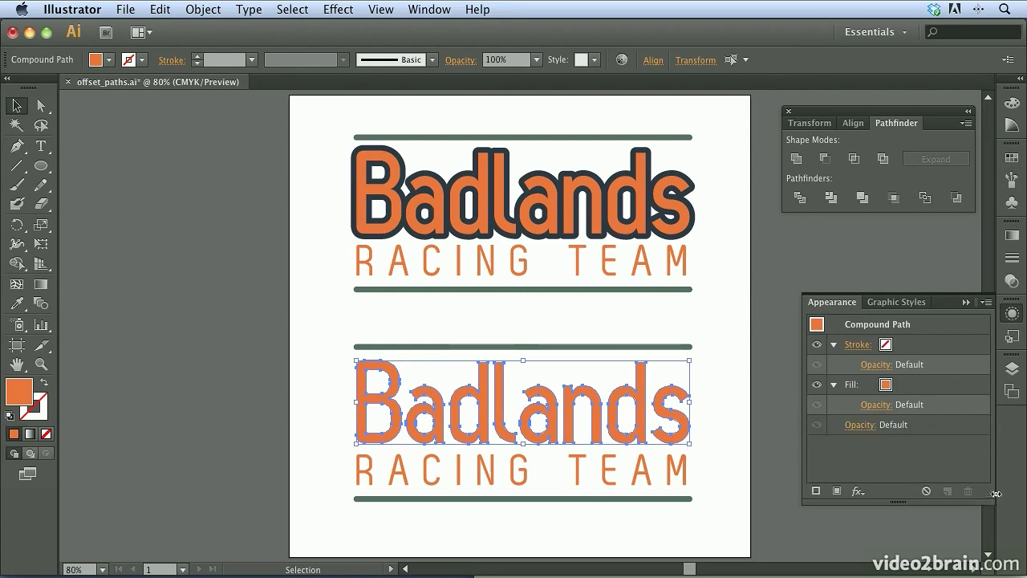
left_click(838, 491)
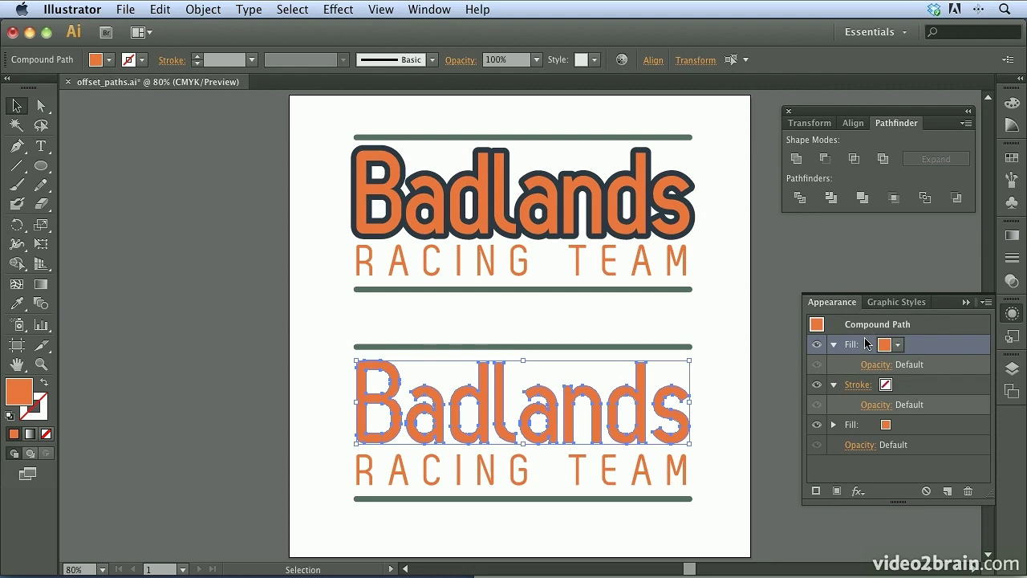
Set the bottommost fill of the lower "Badlands" letters to the dark navy swatch R=35 G=47 B=56.
left_click(919, 430)
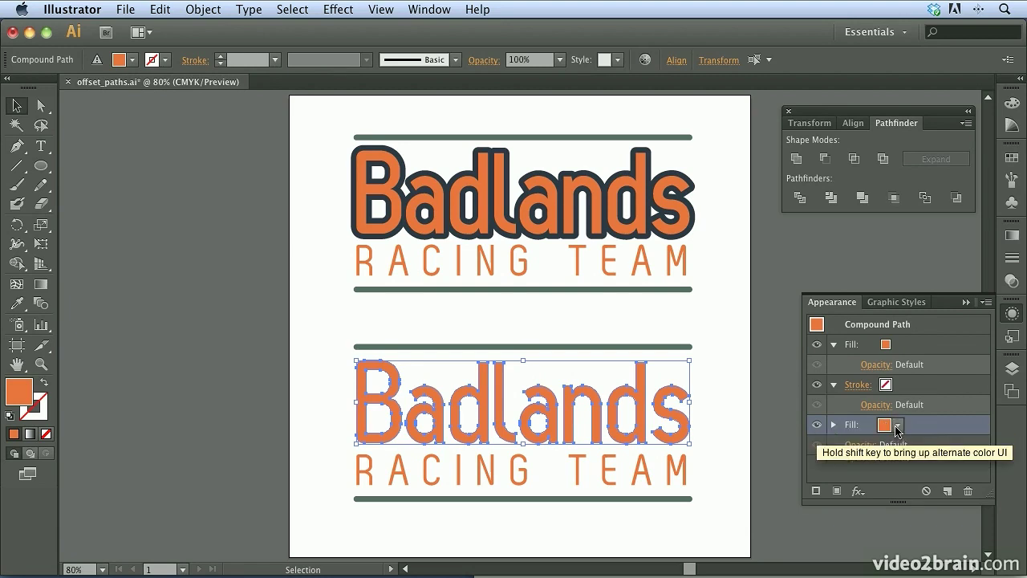
left_click(892, 433)
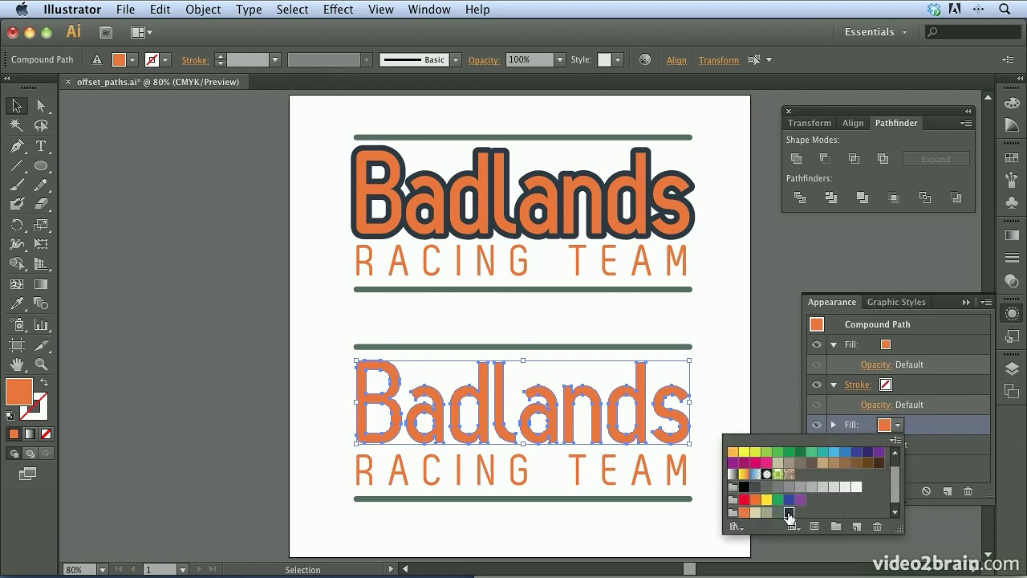
left_click(789, 513)
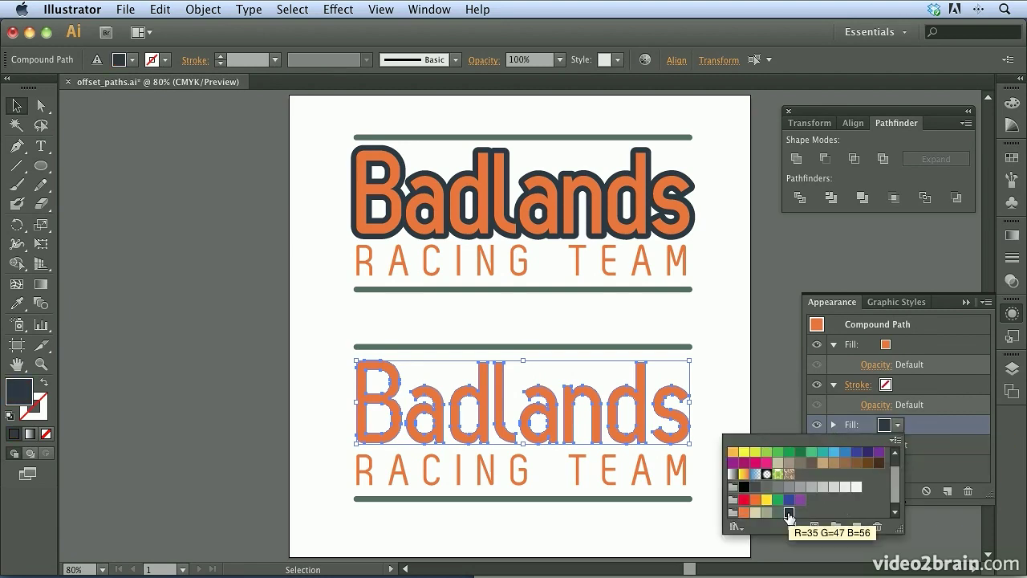
left_click(940, 455)
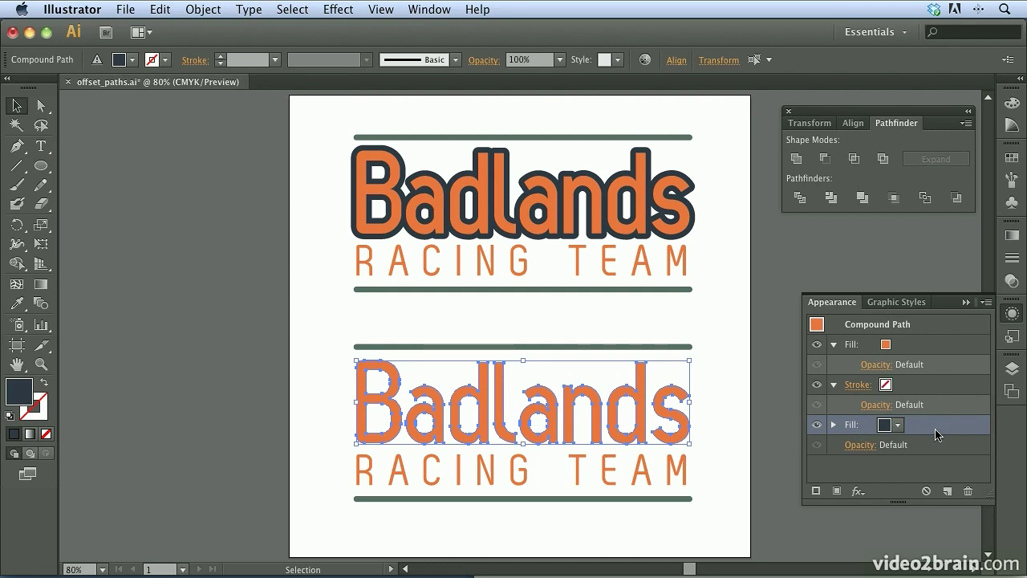
Apply a live Offset Path effect of 0.12 in with Round joins to the navy fill of the lower letters, with preview on.
left_click(335, 9)
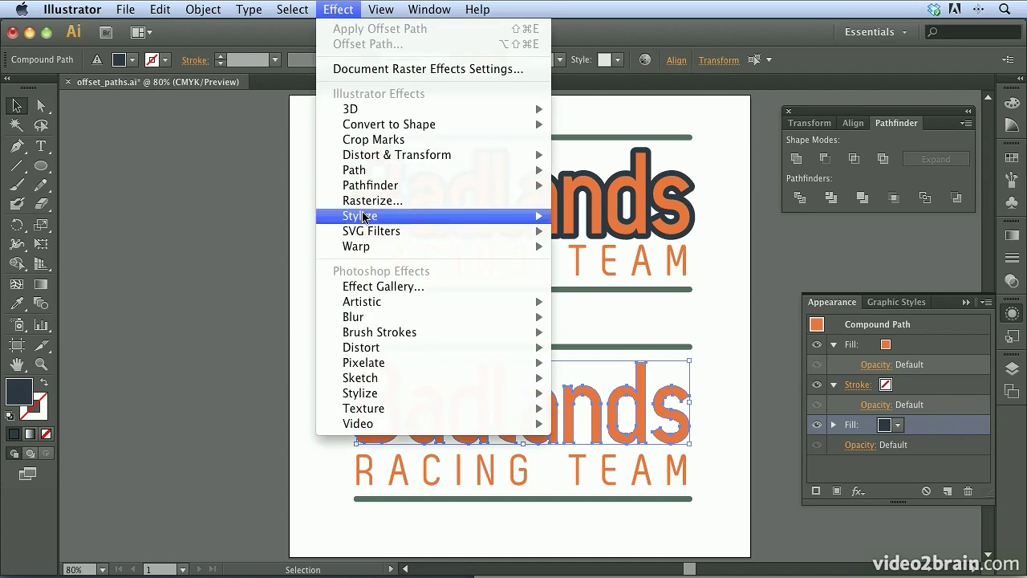
mouse_move(380, 174)
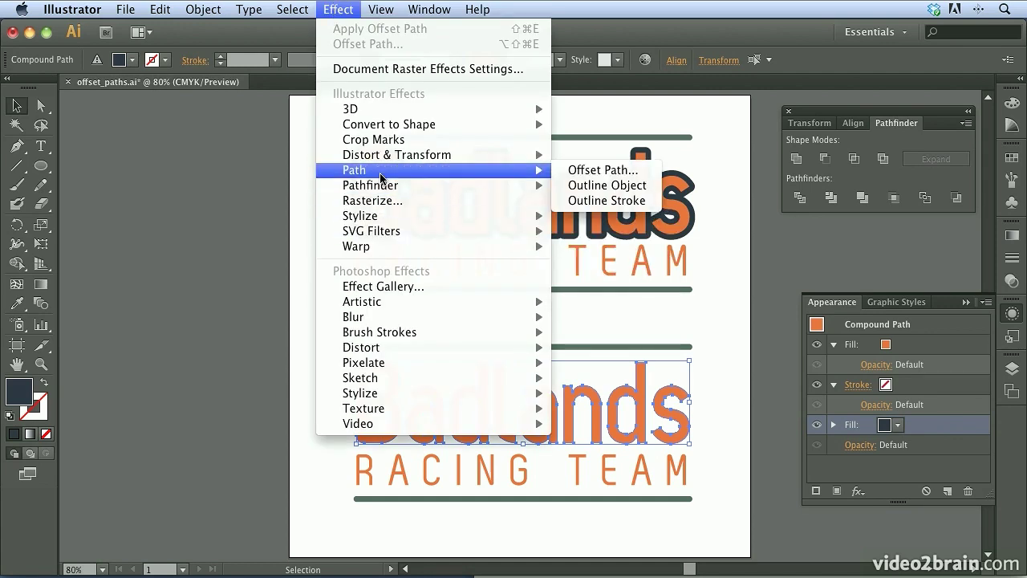
left_click(609, 175)
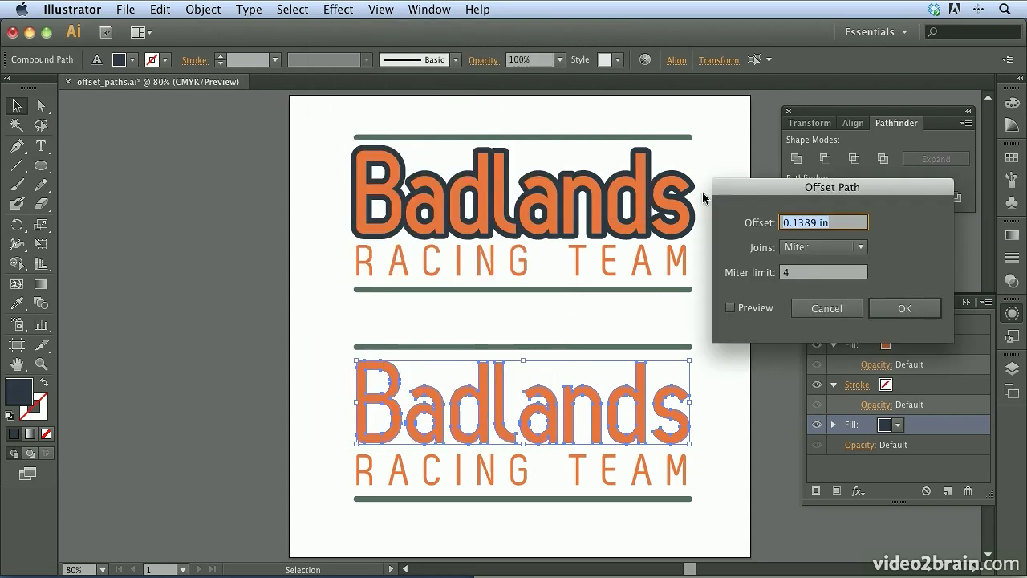
left_click_drag(767, 191, 802, 252)
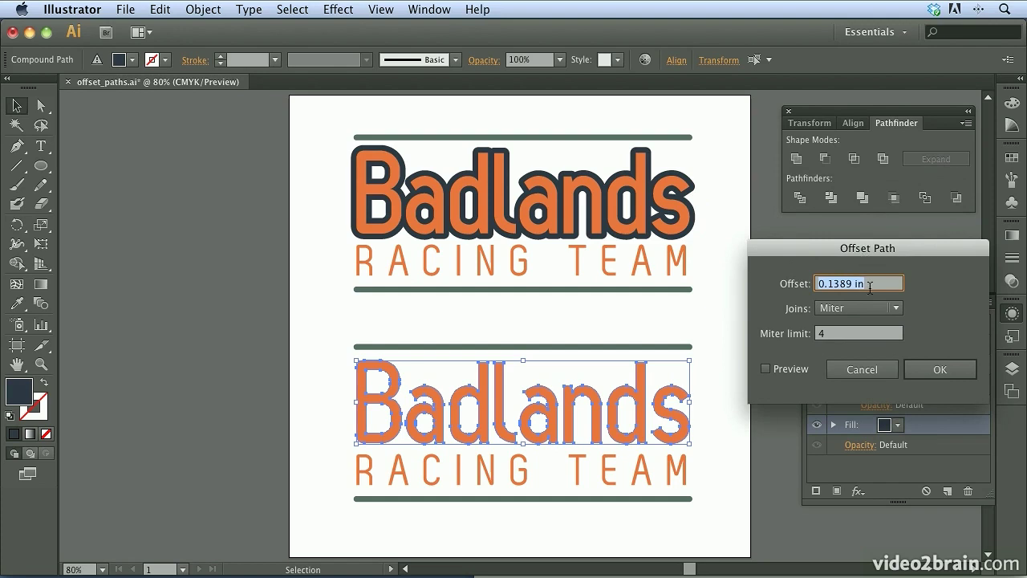
type(".12")
key("Tab")
left_click(842, 308)
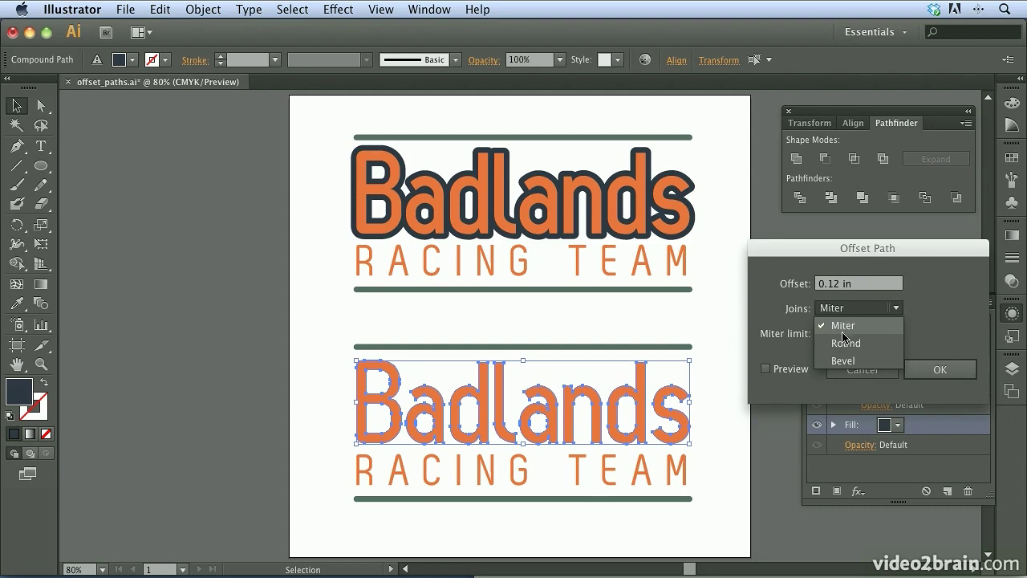
left_click(845, 342)
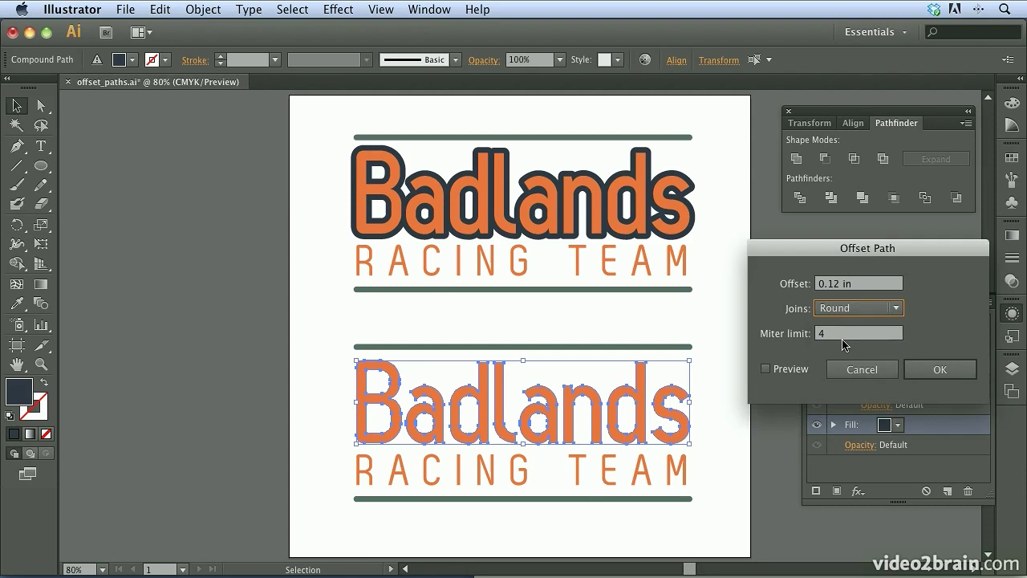
left_click(767, 369)
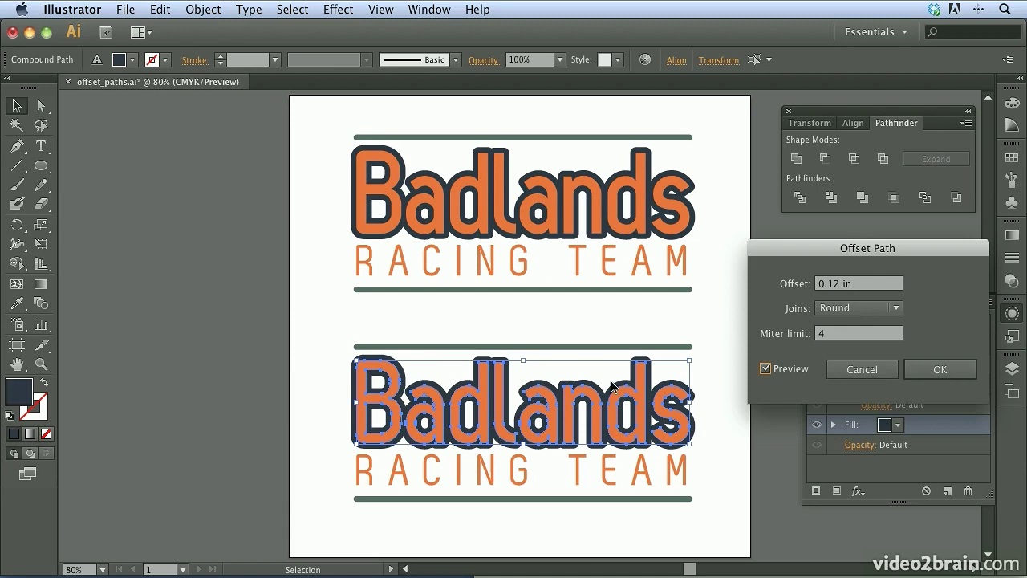
left_click(931, 369)
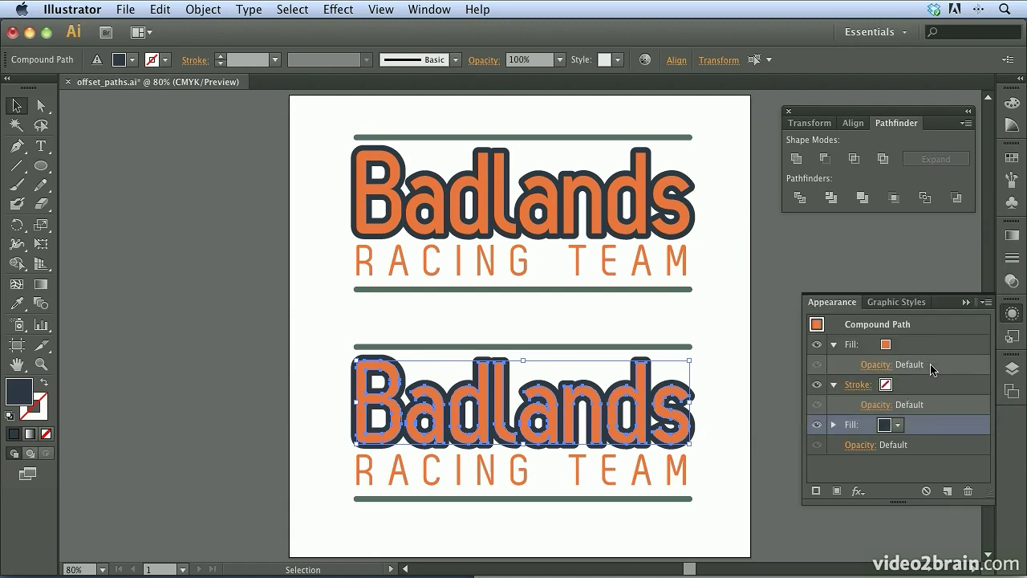
Clear the selection and select the last "d" and the "s" of the lower "Badlands" in turn to examine their outlines.
left_click(315, 369)
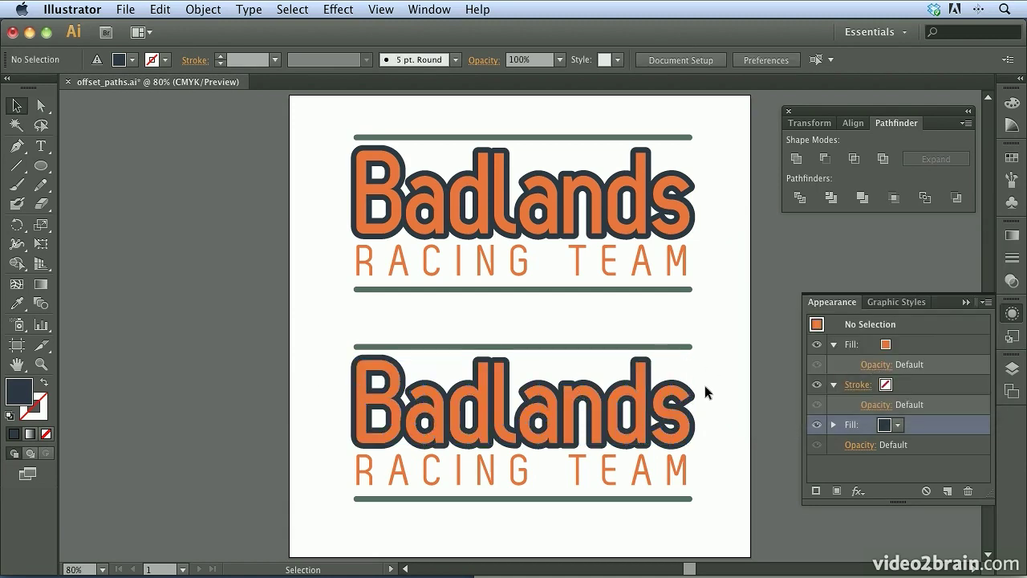
left_click(636, 386)
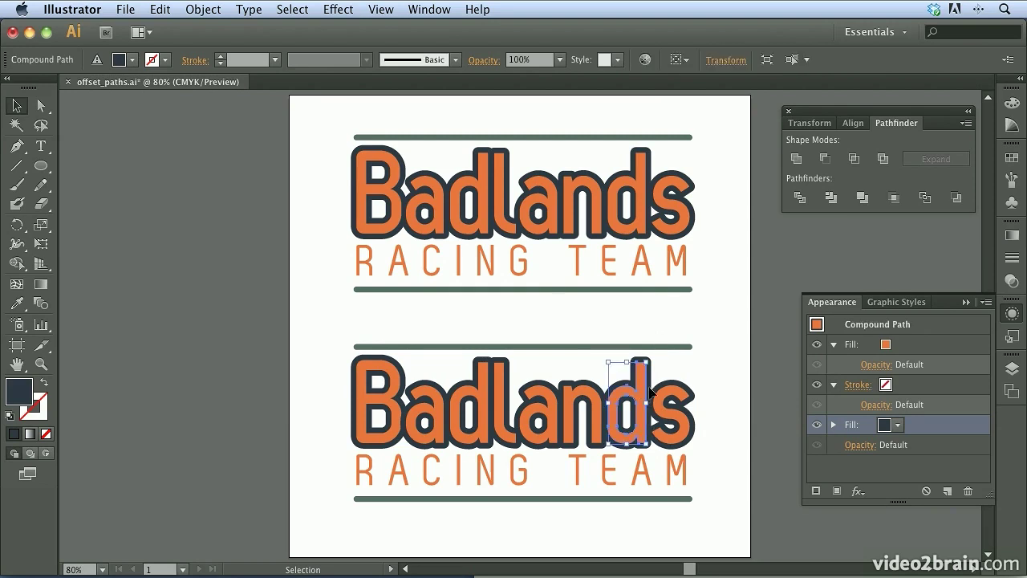
left_click(674, 389)
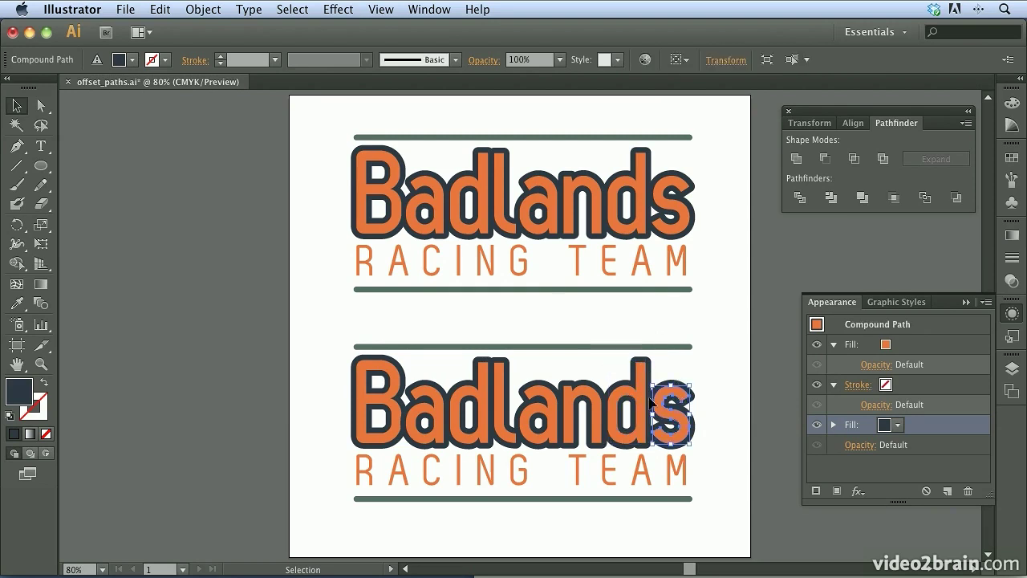
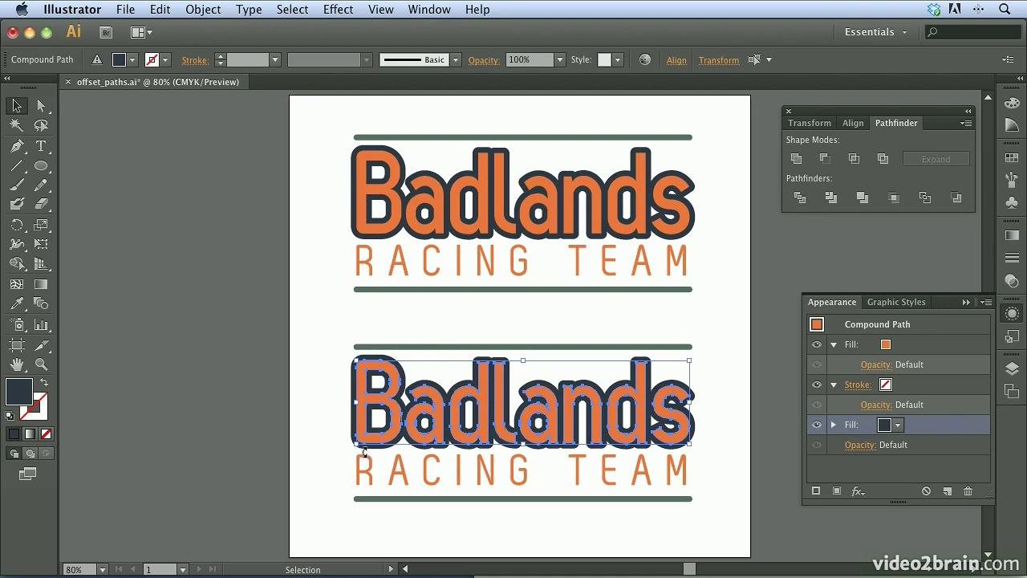
Recolor the offset fill behind the lower "Badlands" letters with the muted green swatch.
left_click(898, 426)
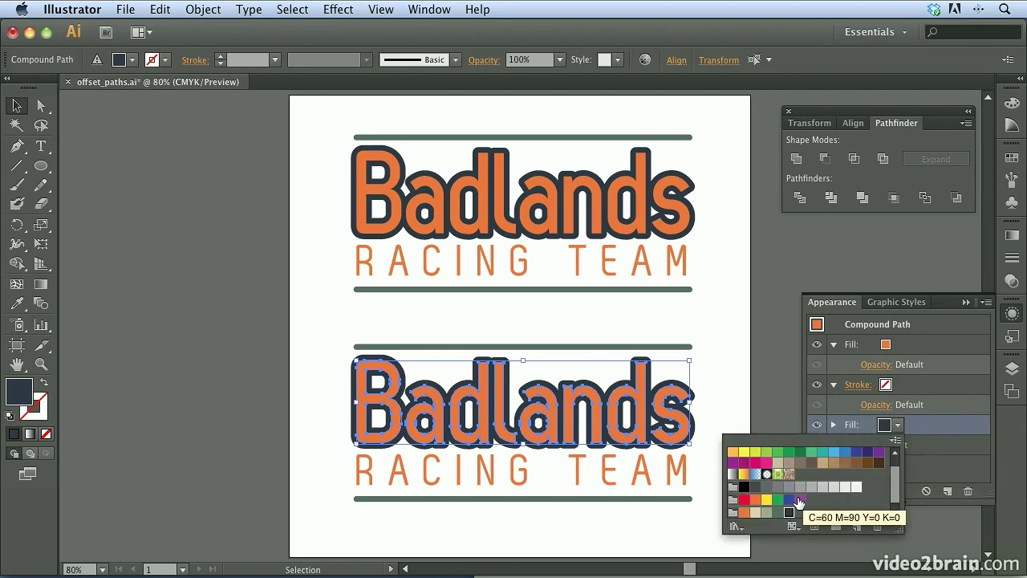
left_click(777, 512)
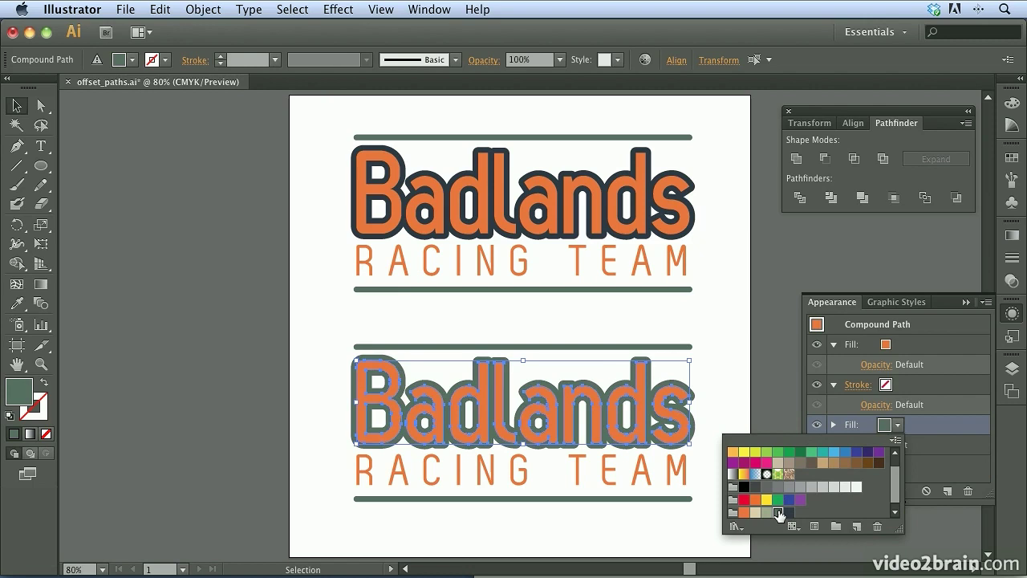
left_click(935, 457)
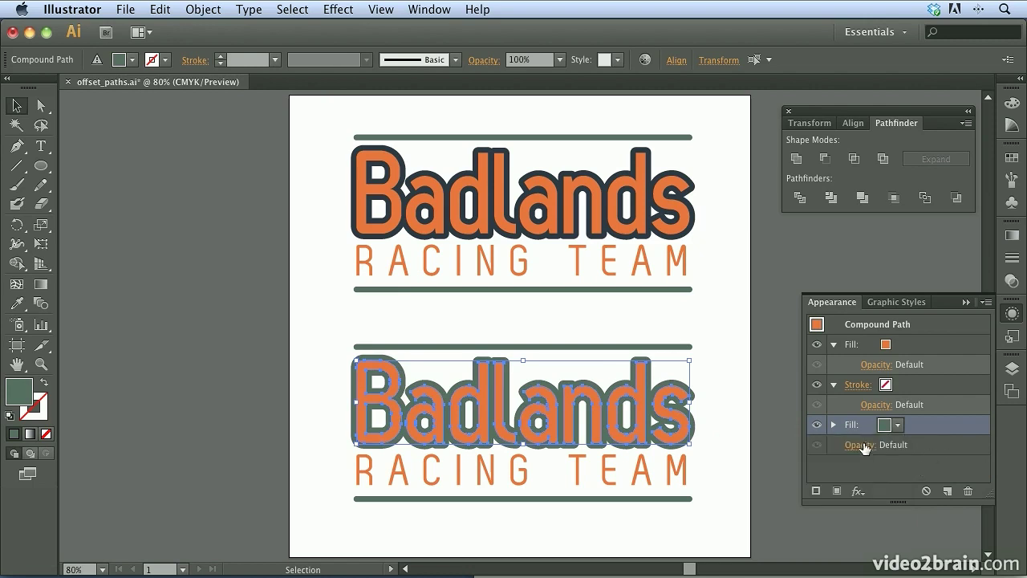
Edit the Offset Path effect on the lower letters' bottommost fill and set its offset to 0.14 in.
left_click(835, 426)
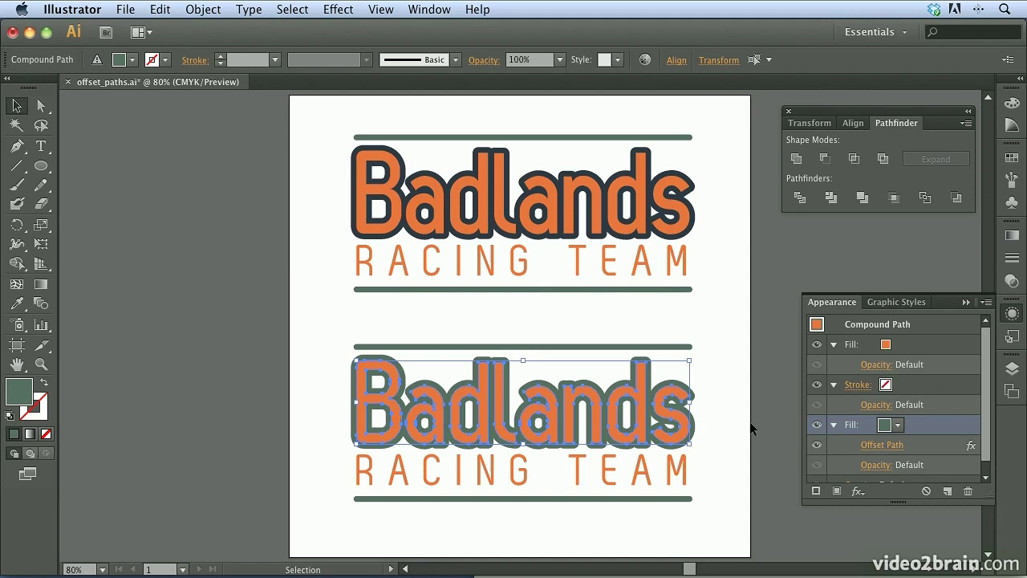
double_click(967, 448)
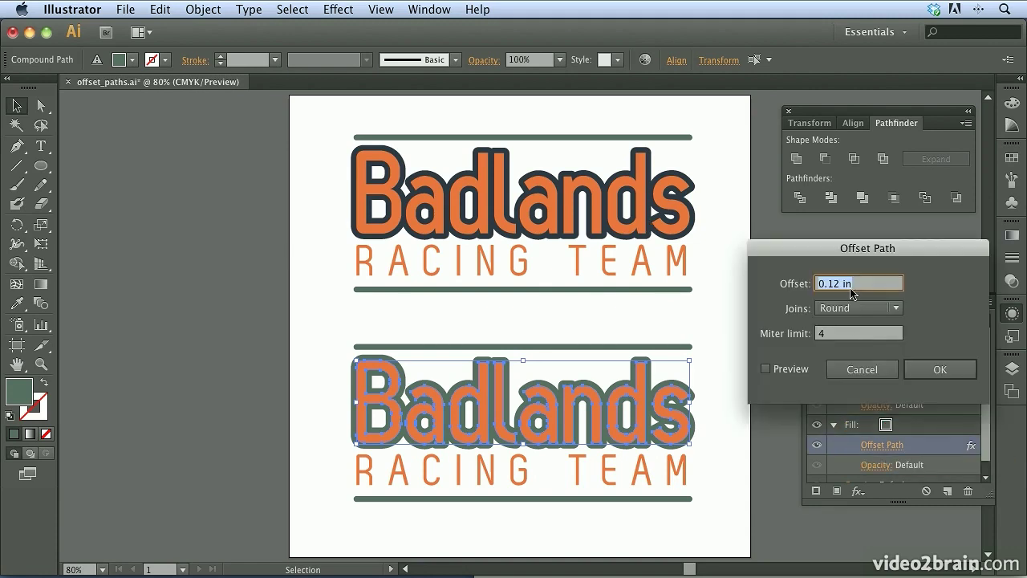
left_click(836, 285)
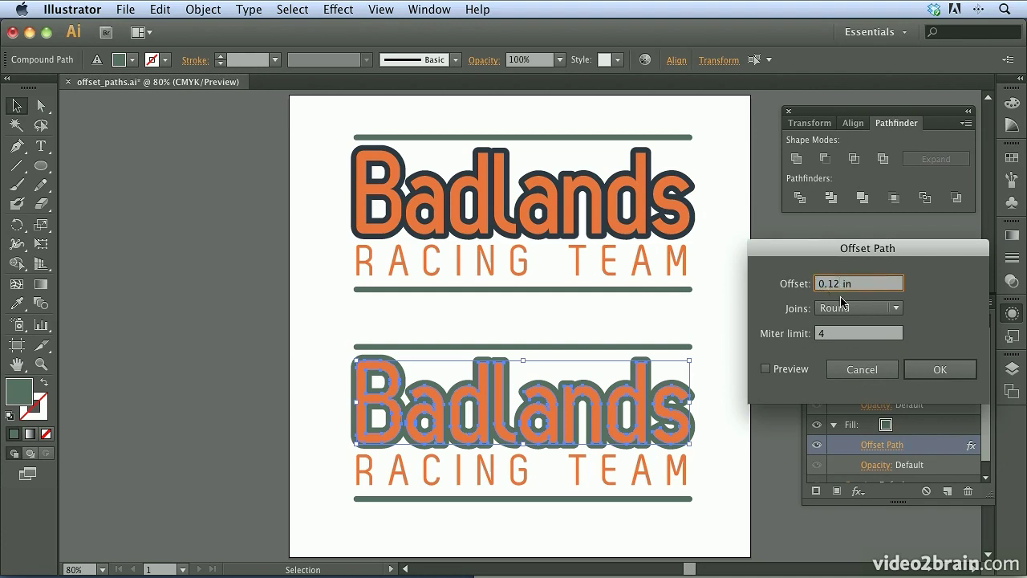
key("BackSpace")
type("4")
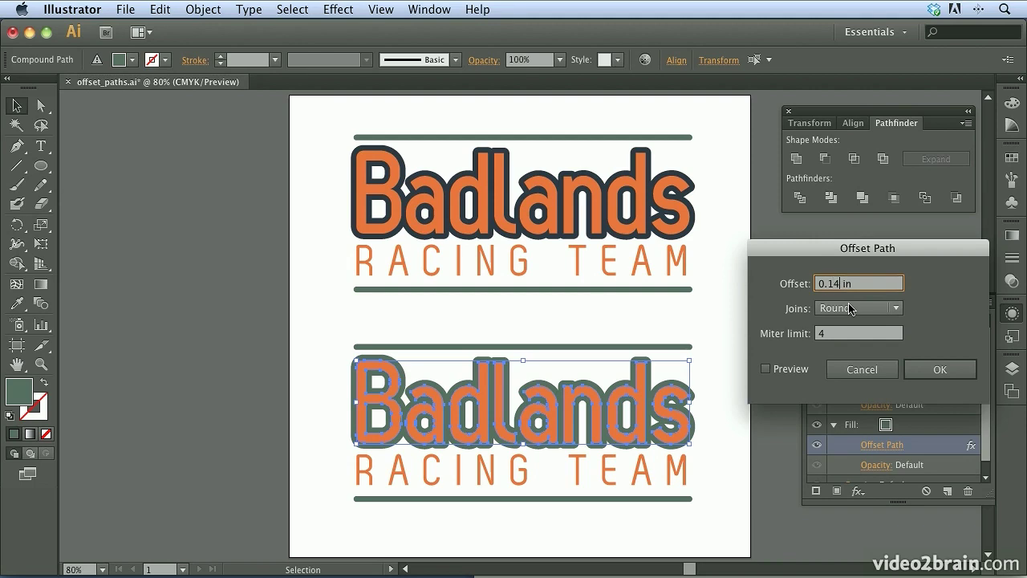
left_click(940, 369)
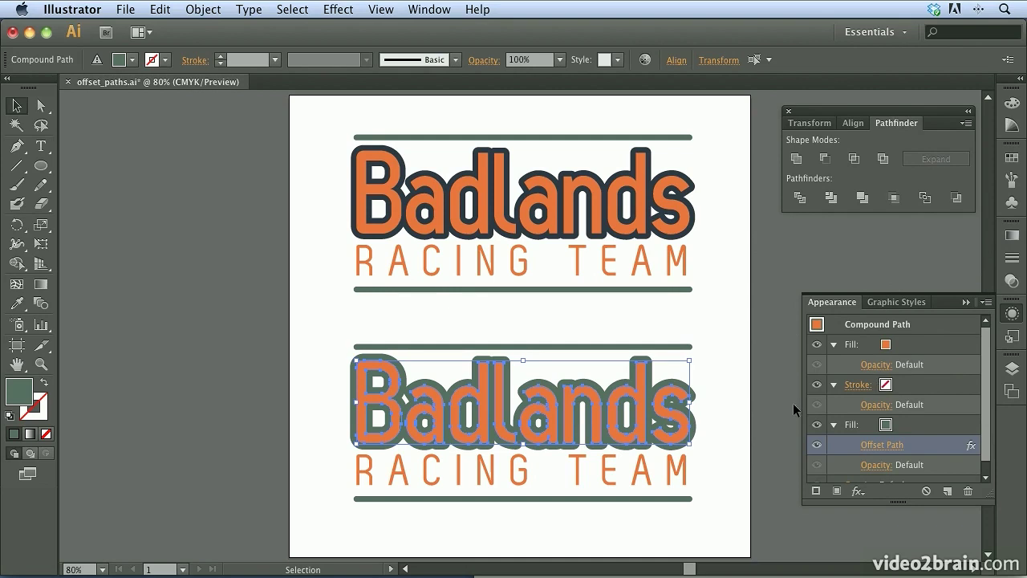
Set the offset fill behind the lower "Badlands" letters to the dark navy swatch.
left_click(883, 425)
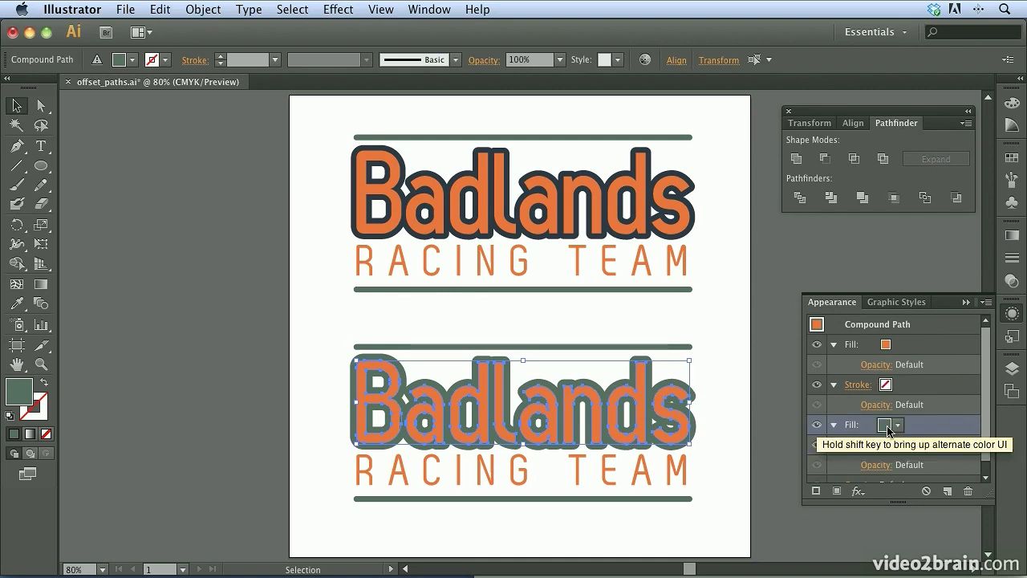
left_click(898, 426)
left_click(793, 512)
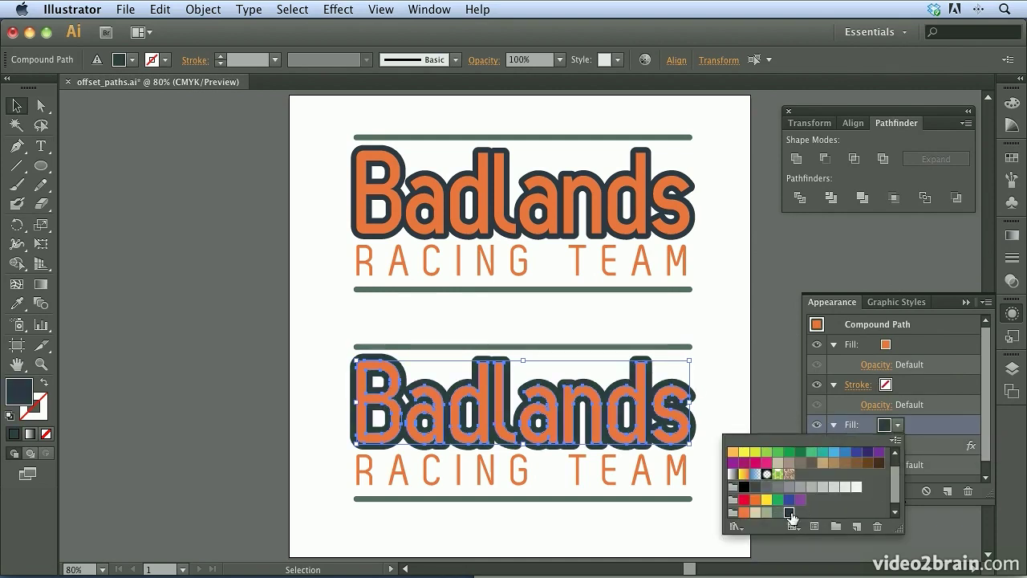
left_click(737, 392)
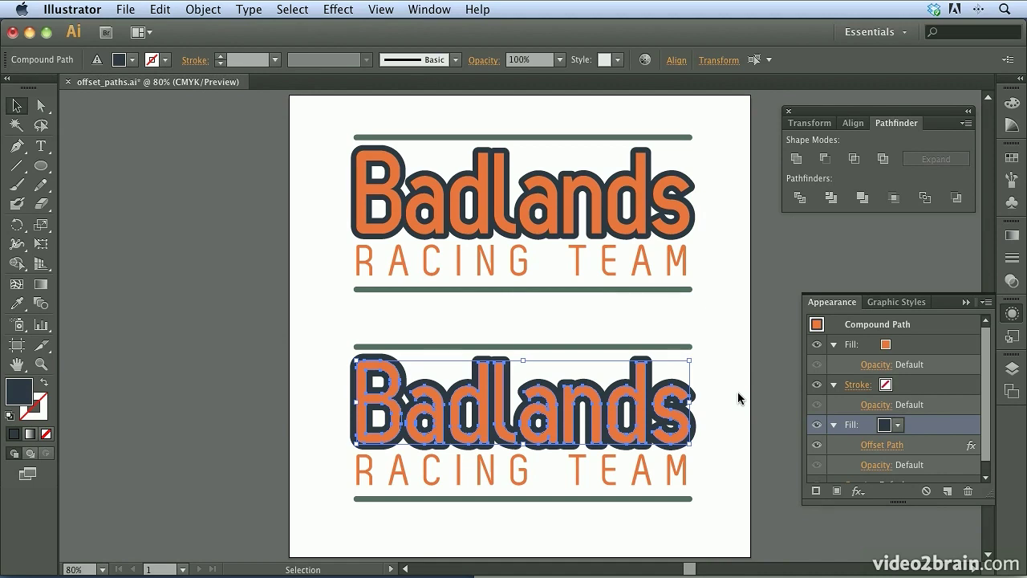
key("super")
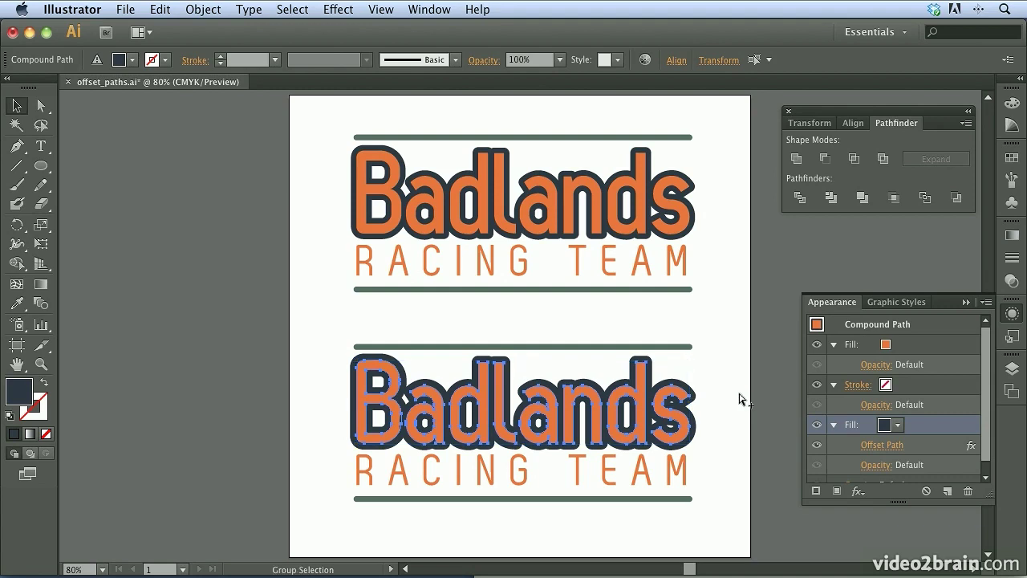